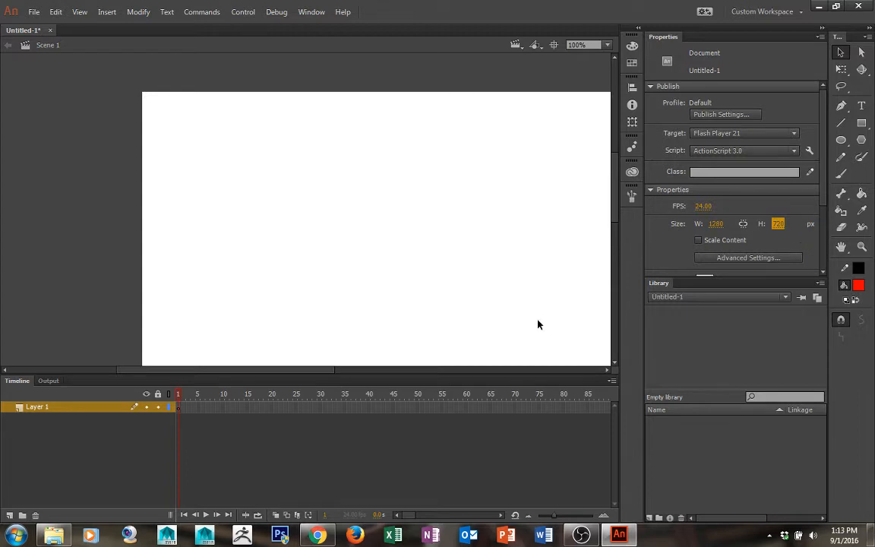
# Rename the layer as Shape_Tween
pyautogui.click(552, 220)
pyautogui.click(609, 47)
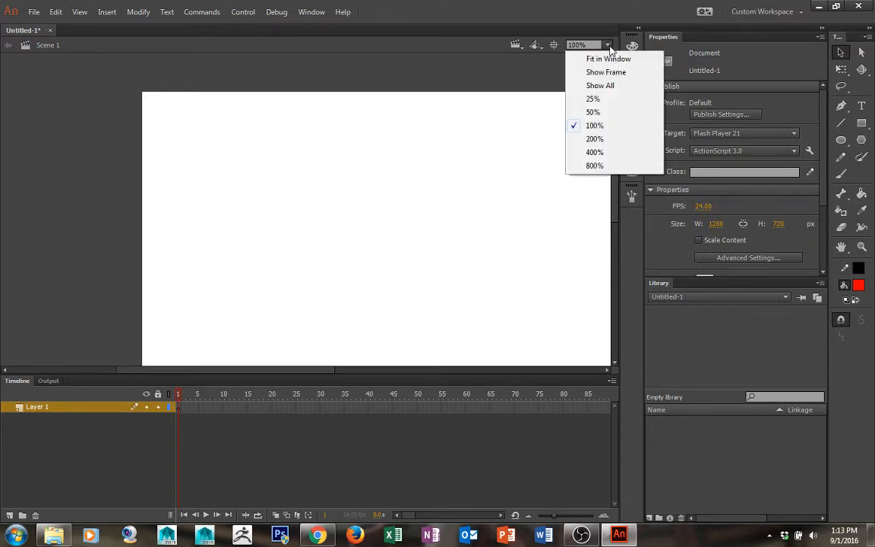
pyautogui.click(609, 46)
pyautogui.click(554, 44)
pyautogui.hotkey('ctrl', '-')
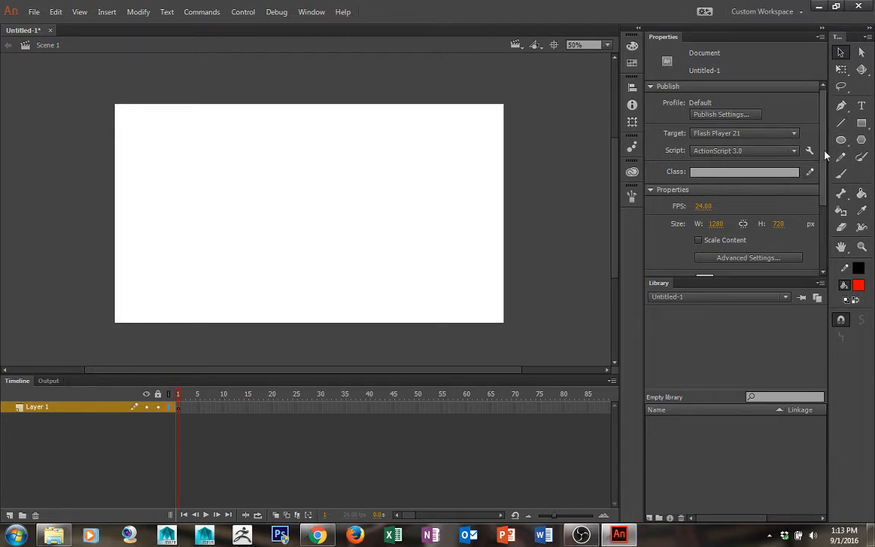
pyautogui.doubleClick(41, 409)
pyautogui.write('Shape_Tween')
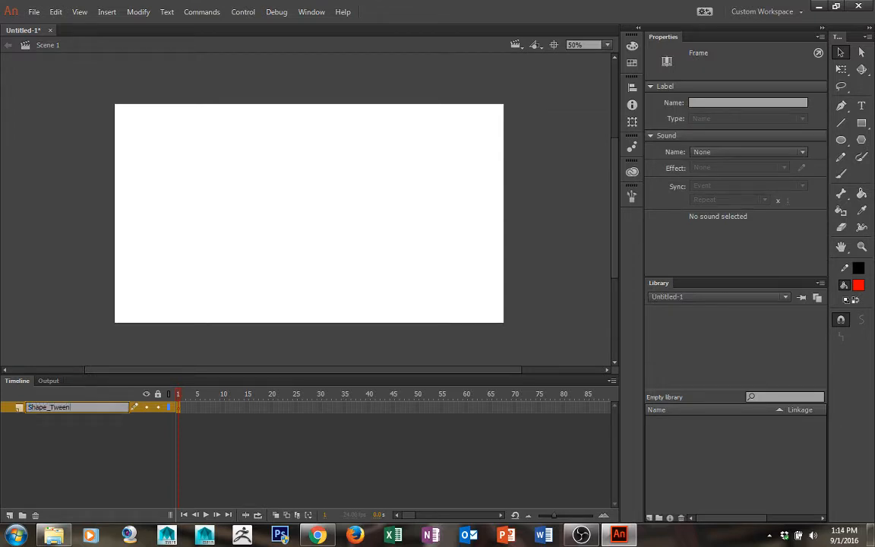
pyautogui.press('Return')
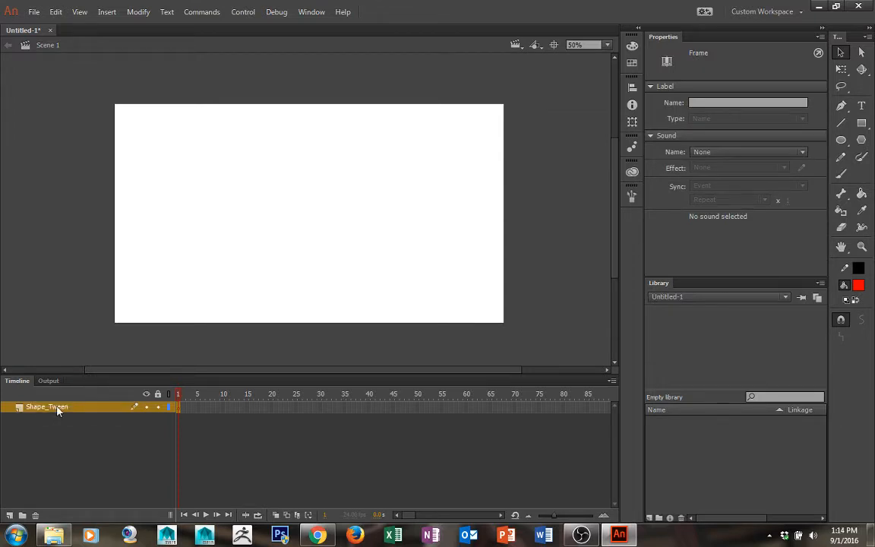
# Draw a red circle near the stage's left side with the Oval tool
pyautogui.click(840, 140)
pyautogui.moveTo(133, 175)
pyautogui.mouseDown()
pyautogui.moveTo(180, 232)
pyautogui.moveTo(203, 244)
pyautogui.mouseUp()
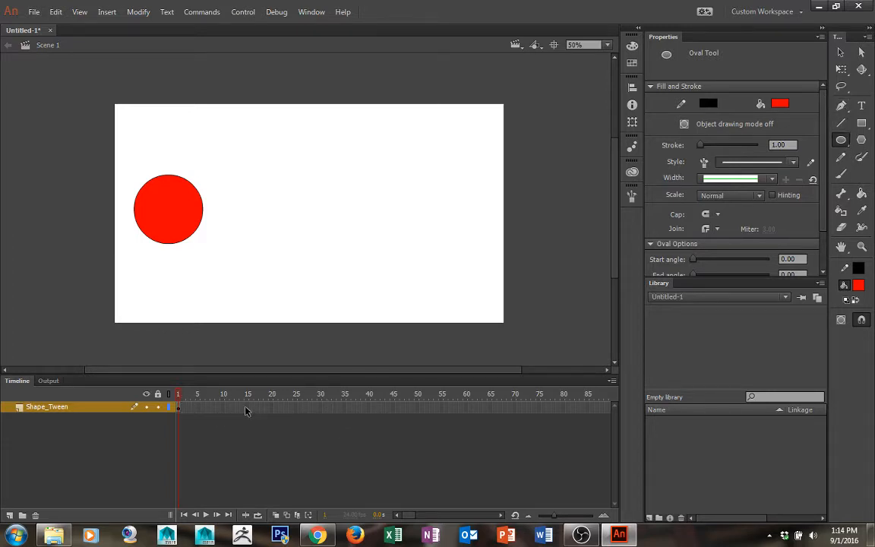
# Insert a frame at frame 24 to extend the layer's span
pyautogui.click(294, 408)
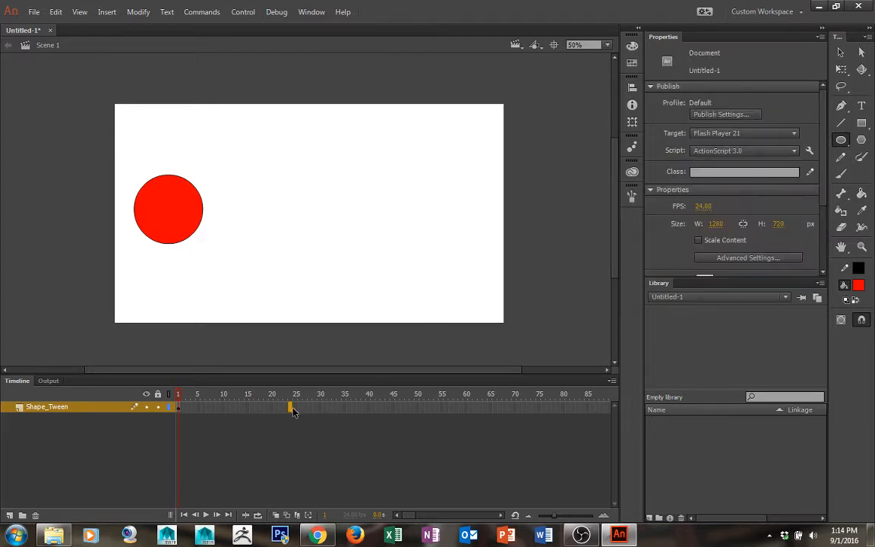
pyautogui.rightClick(296, 410)
pyautogui.rightClick(290, 410)
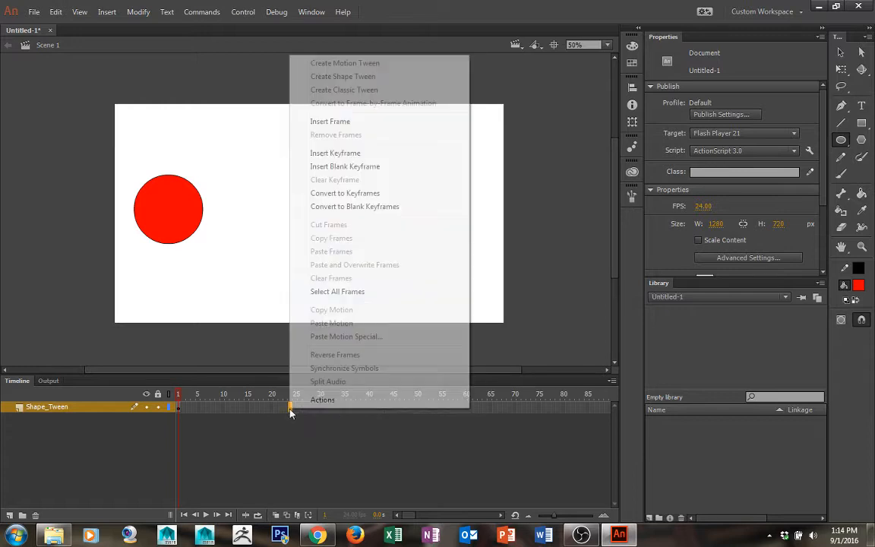
pyautogui.click(331, 121)
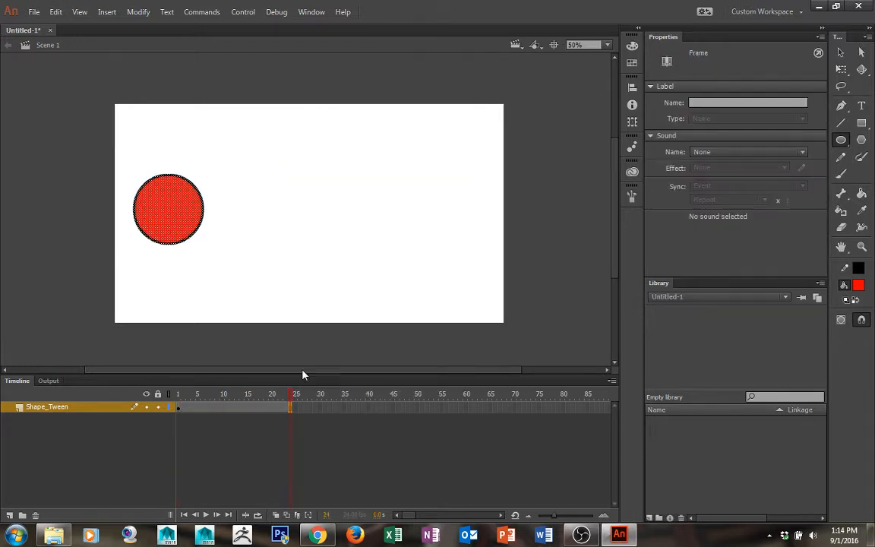
# Create a shape tween on the layer's frame span
pyautogui.click(274, 408)
pyautogui.rightClick(277, 407)
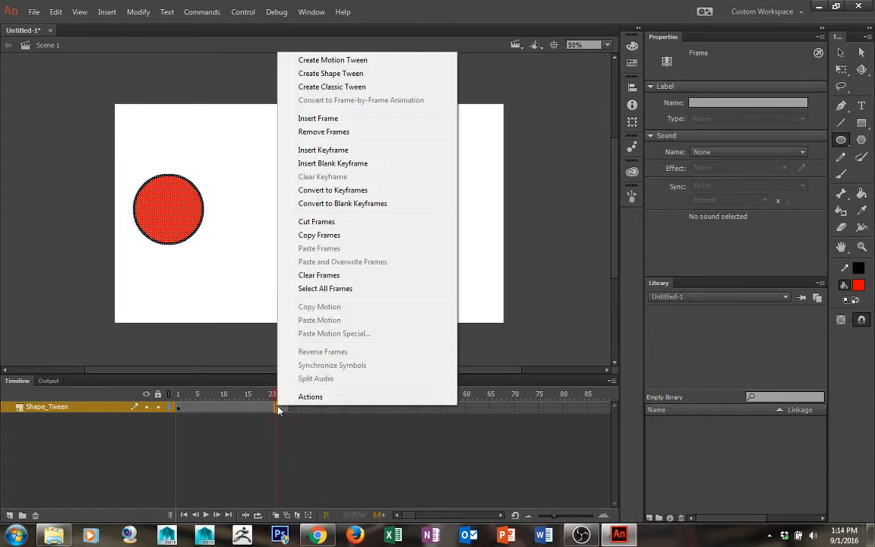
pyautogui.click(341, 74)
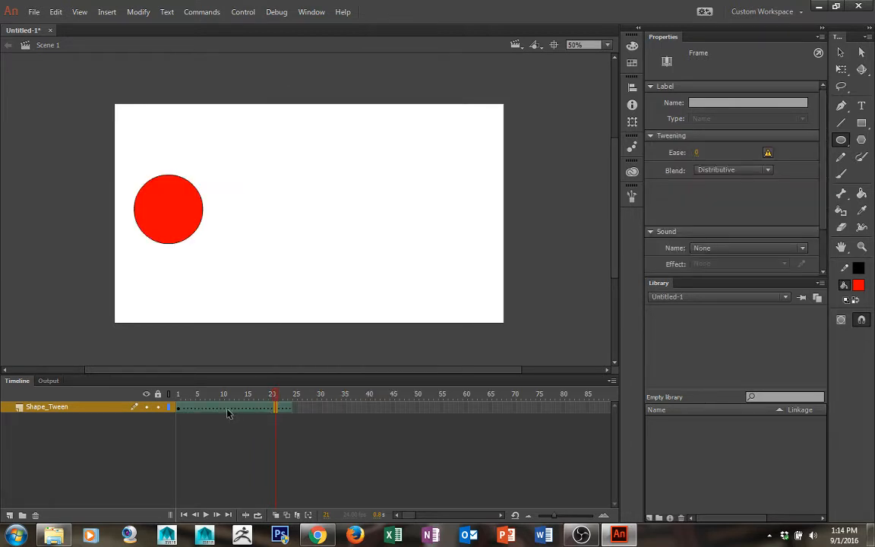
# Insert a blank keyframe at frame 24
pyautogui.moveTo(236, 404)
pyautogui.mouseDown()
pyautogui.moveTo(173, 405)
pyautogui.moveTo(239, 396)
pyautogui.mouseUp()
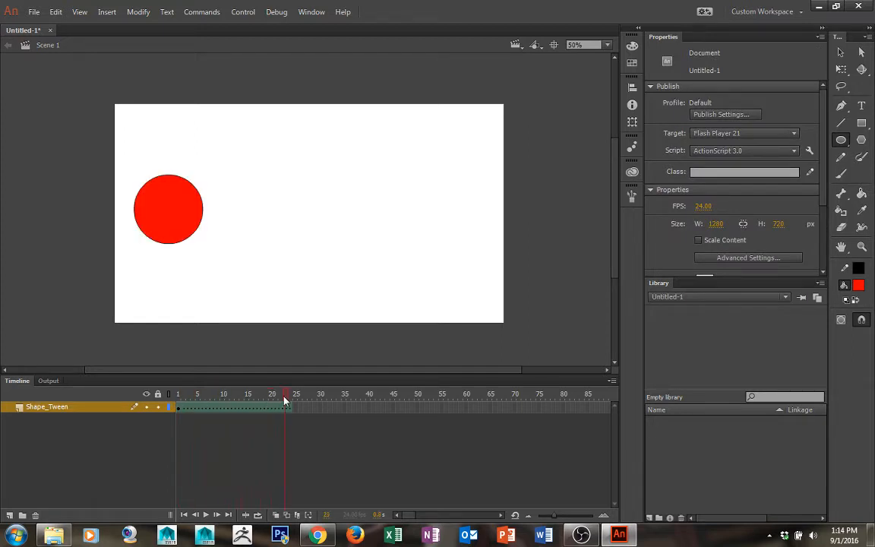
pyautogui.moveTo(300, 402); pyautogui.dragTo(274, 406)
pyautogui.click(291, 409)
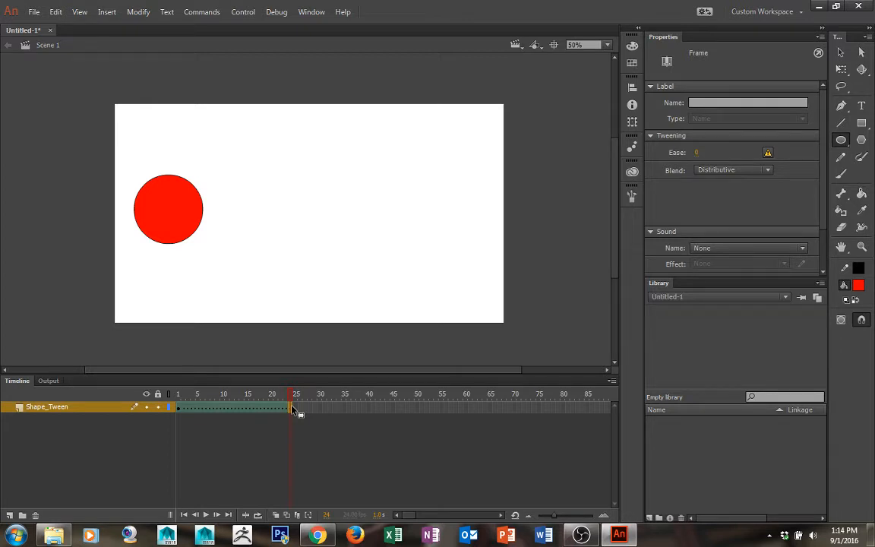
pyautogui.rightClick(293, 410)
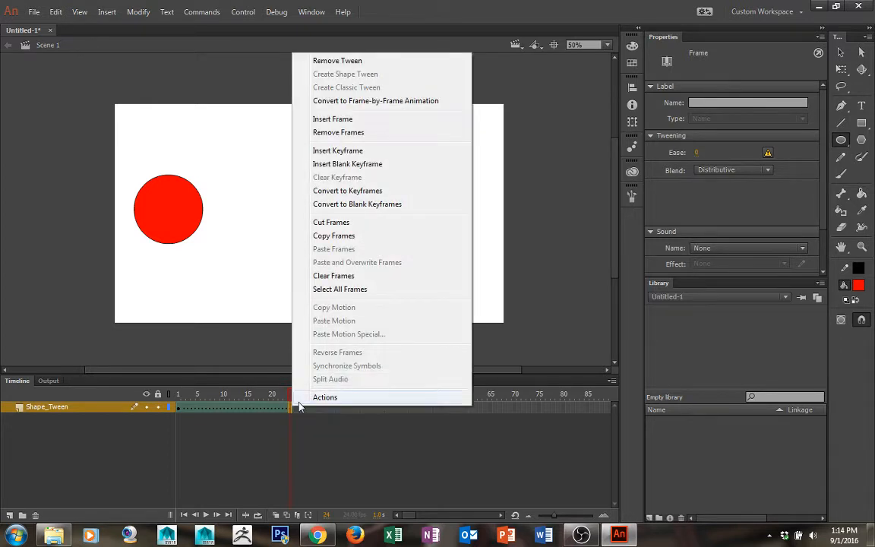
pyautogui.click(357, 164)
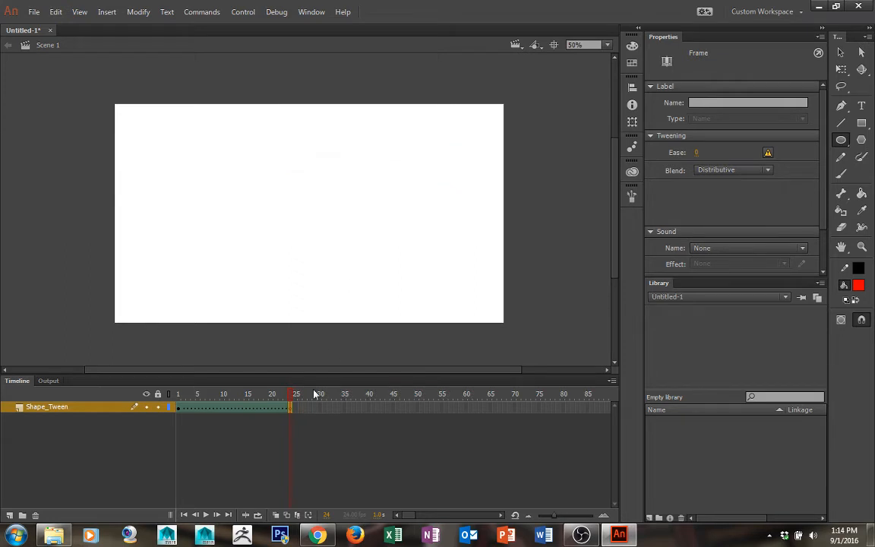
# Set the PolyStar tool's style to star in its tool settings
pyautogui.moveTo(291, 396); pyautogui.dragTo(175, 400)
pyautogui.click(175, 403)
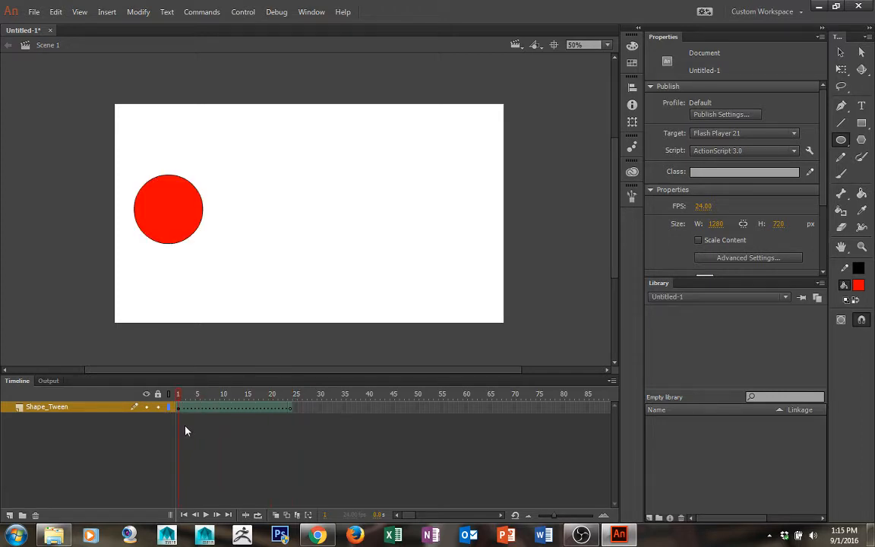
pyautogui.moveTo(178, 396); pyautogui.dragTo(291, 395)
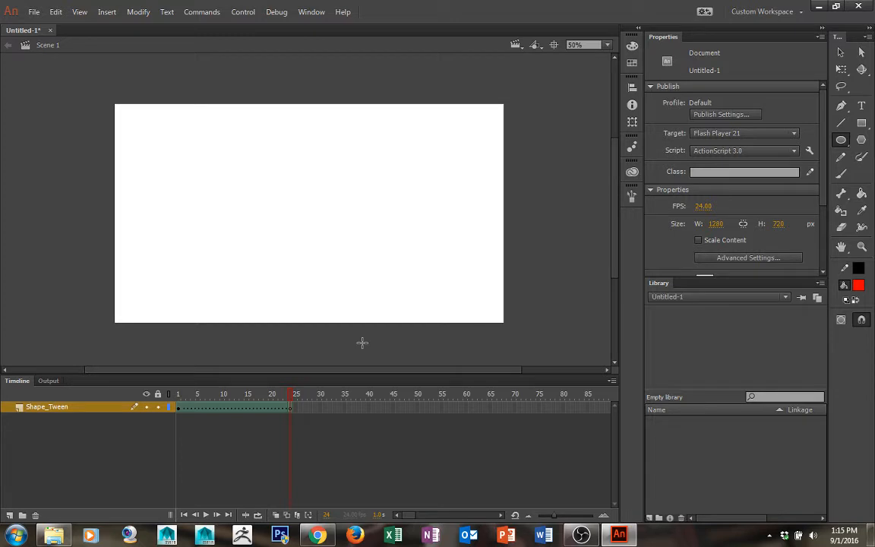
pyautogui.click(861, 140)
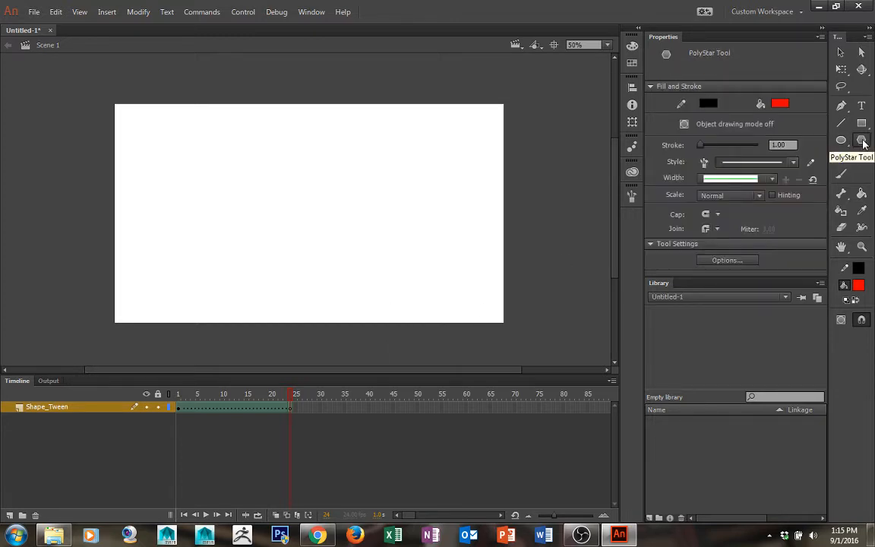
pyautogui.click(750, 259)
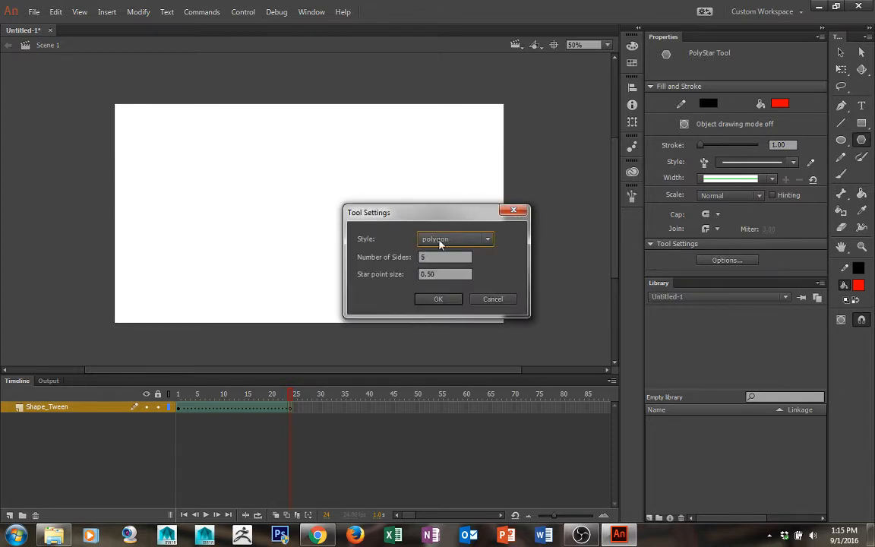
pyautogui.click(439, 240)
pyautogui.click(445, 267)
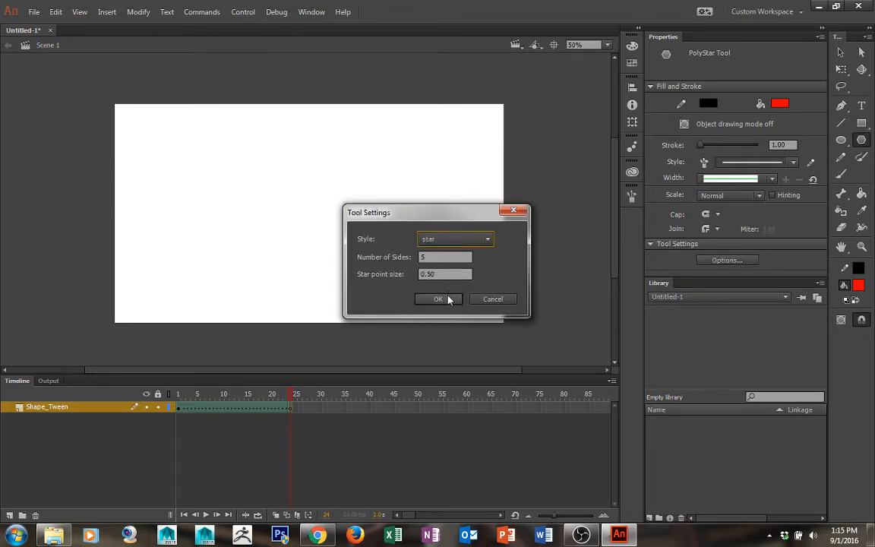
pyautogui.click(438, 298)
# Set the fill color to blue and draw a star near the stage's right side at frame 24
pyautogui.click(859, 285)
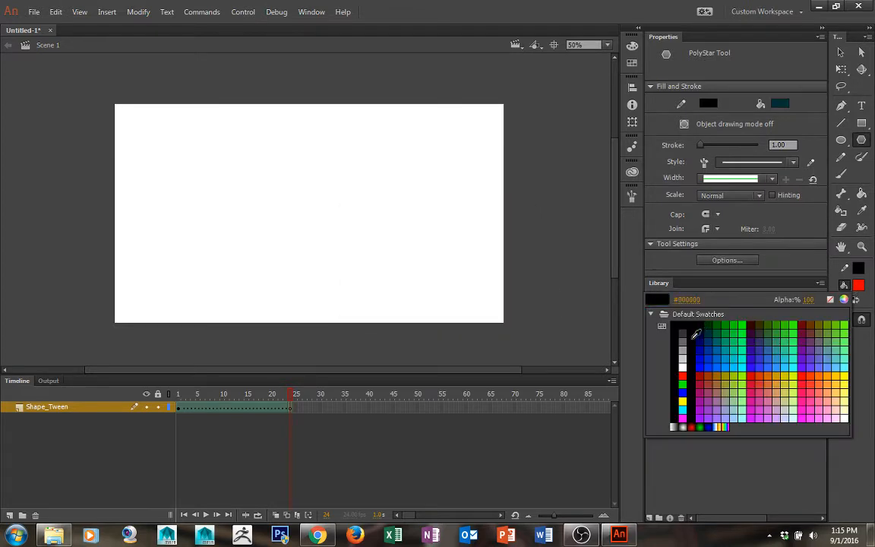
pyautogui.click(682, 394)
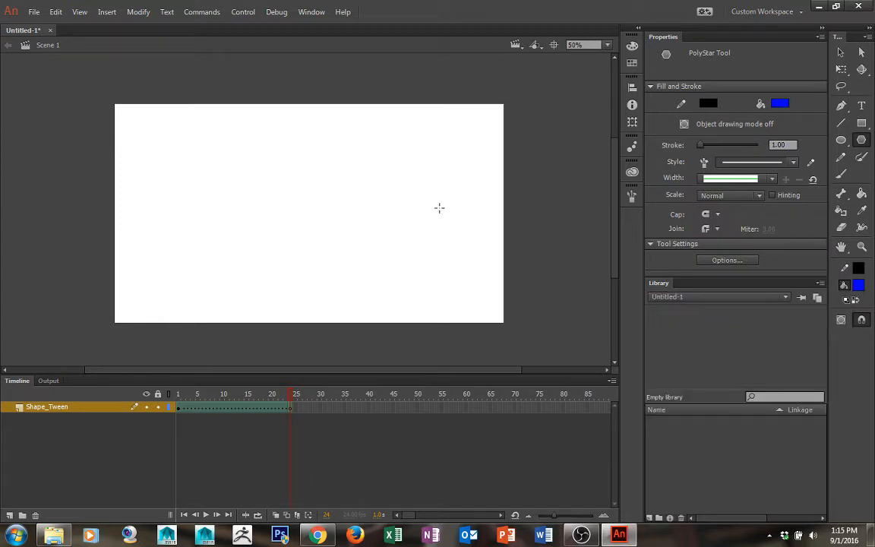
pyautogui.moveTo(430, 213); pyautogui.dragTo(455, 249)
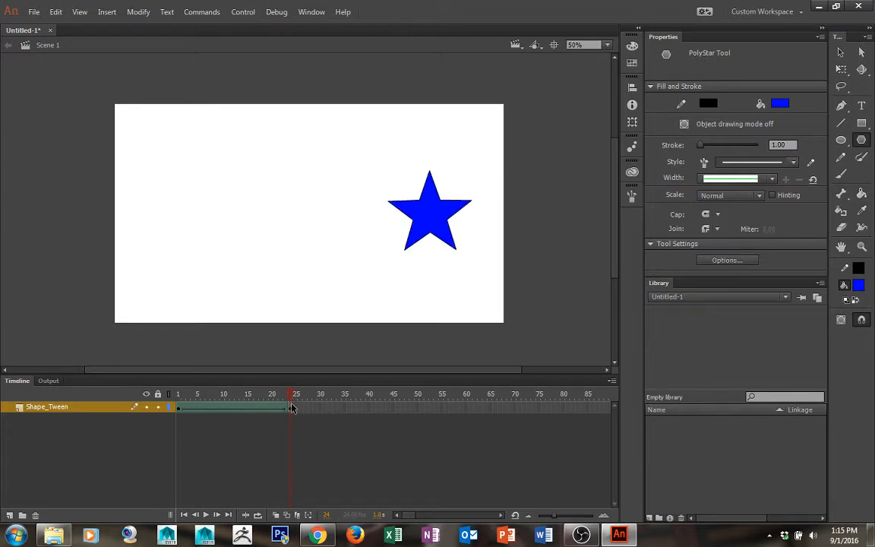
# Scrub the timeline between frames 1 and 24 to preview the shape tween
pyautogui.click(198, 394)
pyautogui.moveTo(218, 400); pyautogui.dragTo(302, 401)
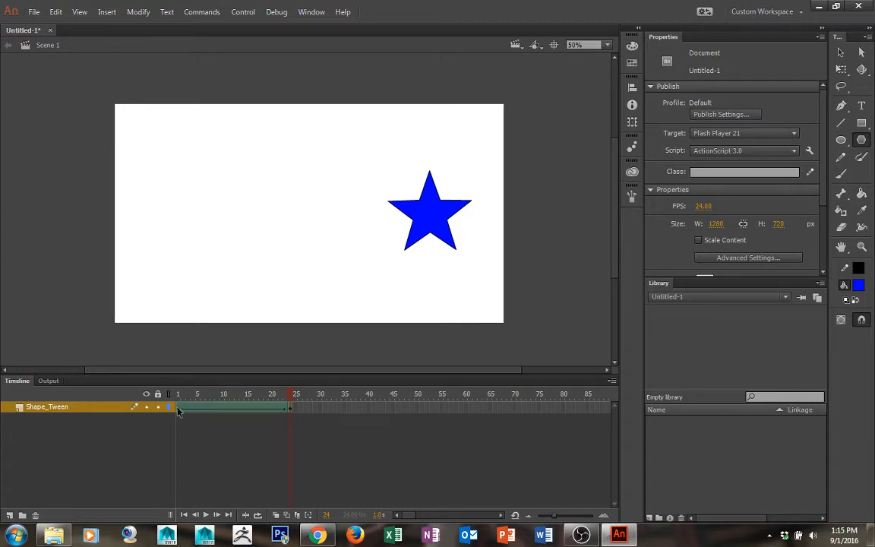
pyautogui.moveTo(180, 402)
pyautogui.mouseDown()
pyautogui.moveTo(300, 403)
pyautogui.moveTo(177, 410)
pyautogui.mouseUp()
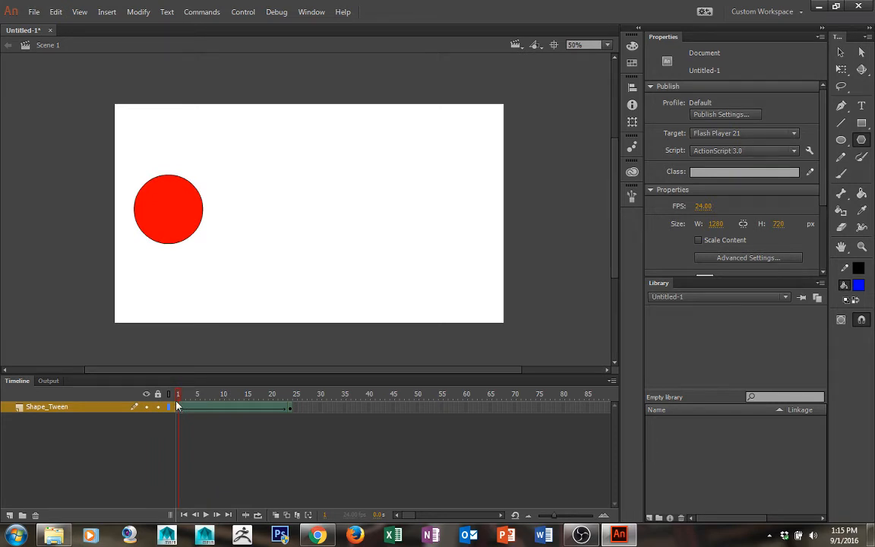
pyautogui.moveTo(180, 396); pyautogui.dragTo(306, 384)
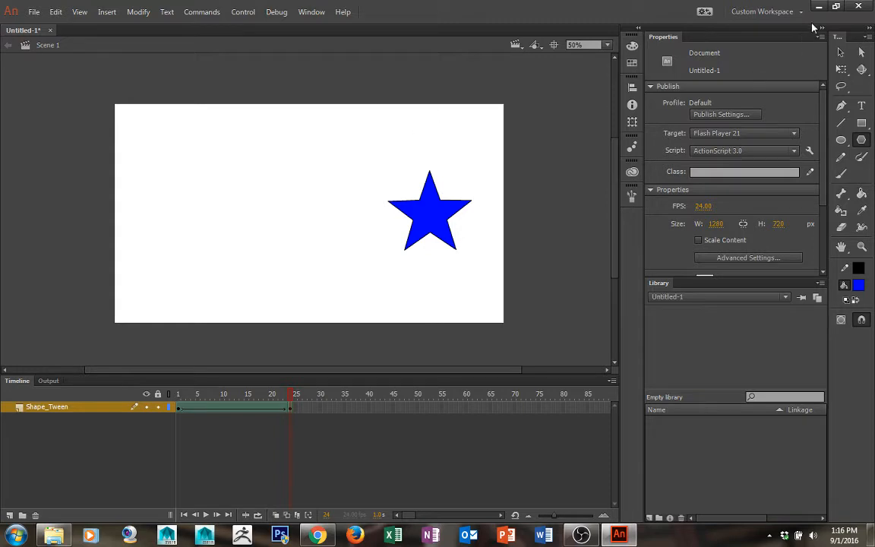
# At frame 1, add a shape hint and place it on the circle's right edge
pyautogui.press('v')
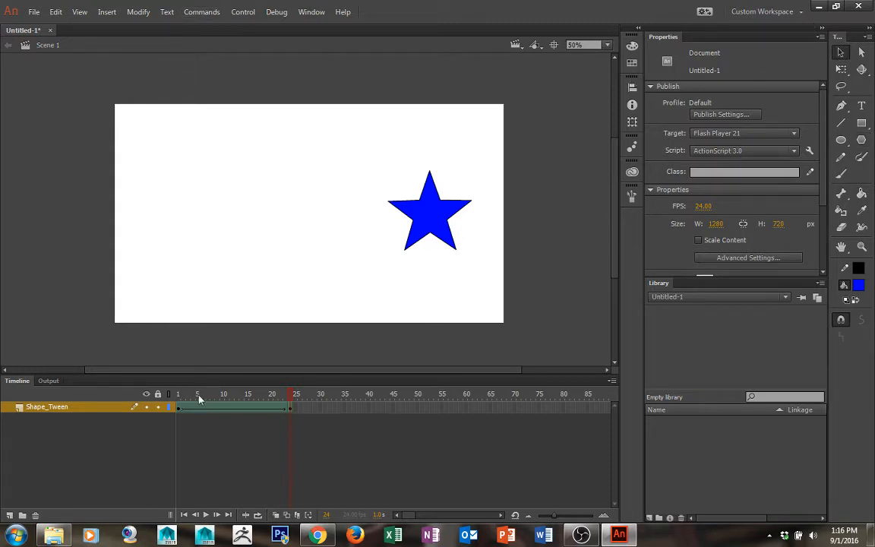
pyautogui.click(179, 395)
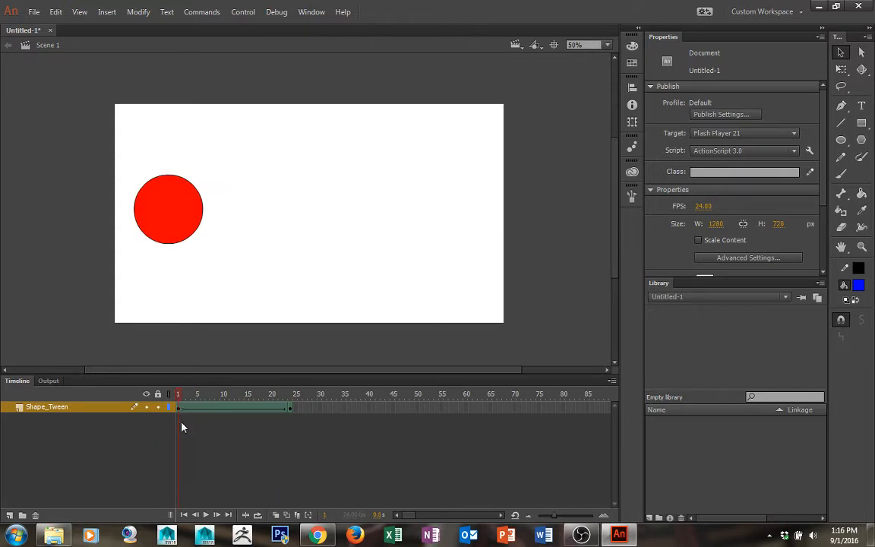
pyautogui.click(144, 13)
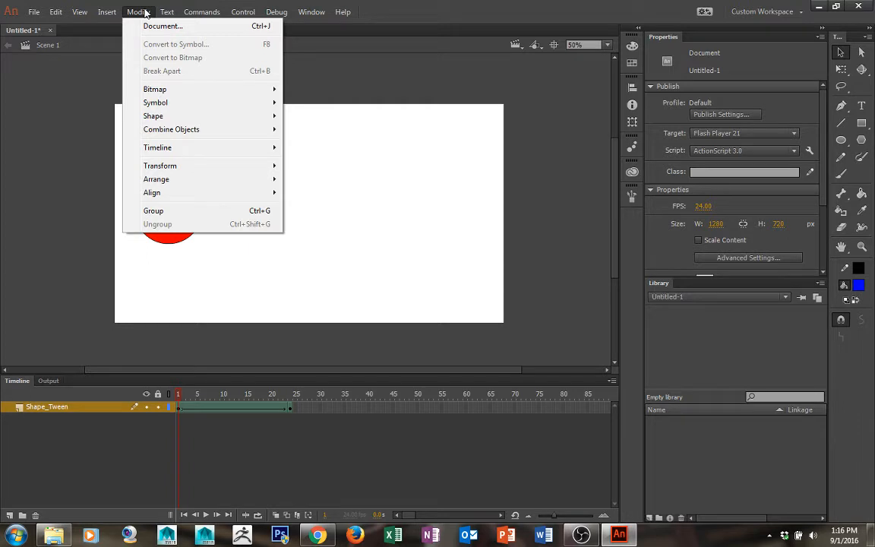
pyautogui.moveTo(150, 116)
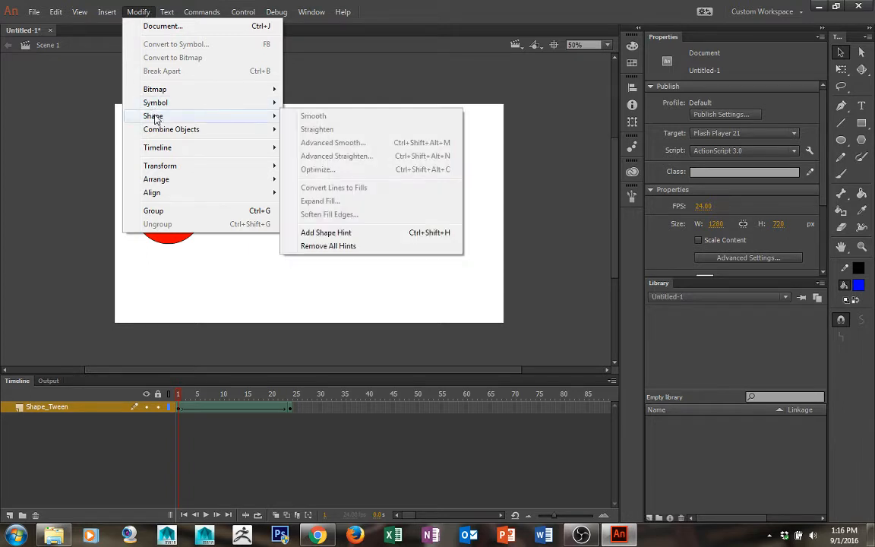
pyautogui.click(334, 233)
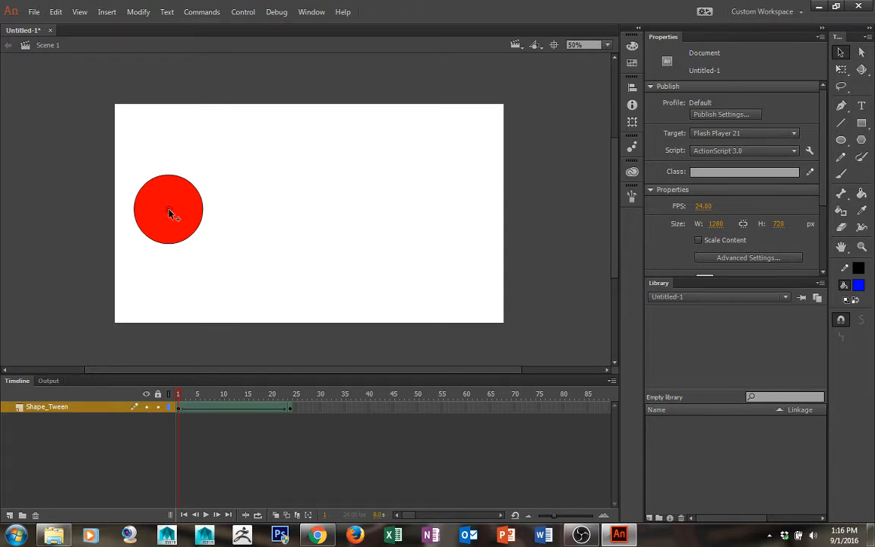
pyautogui.moveTo(169, 211); pyautogui.dragTo(203, 211)
# At frame 24, move the shape hint onto the star's left point
pyautogui.click(185, 394)
pyautogui.moveTo(186, 394); pyautogui.dragTo(321, 399)
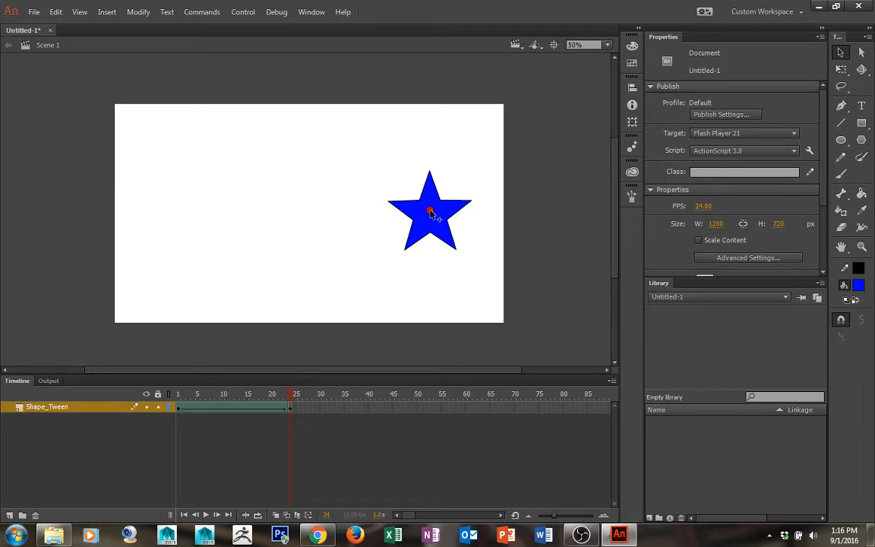
pyautogui.moveTo(429, 212); pyautogui.dragTo(389, 206)
# Play the animation and return to frame 1 to preview the hinted tween
pyautogui.moveTo(289, 395); pyautogui.dragTo(132, 398)
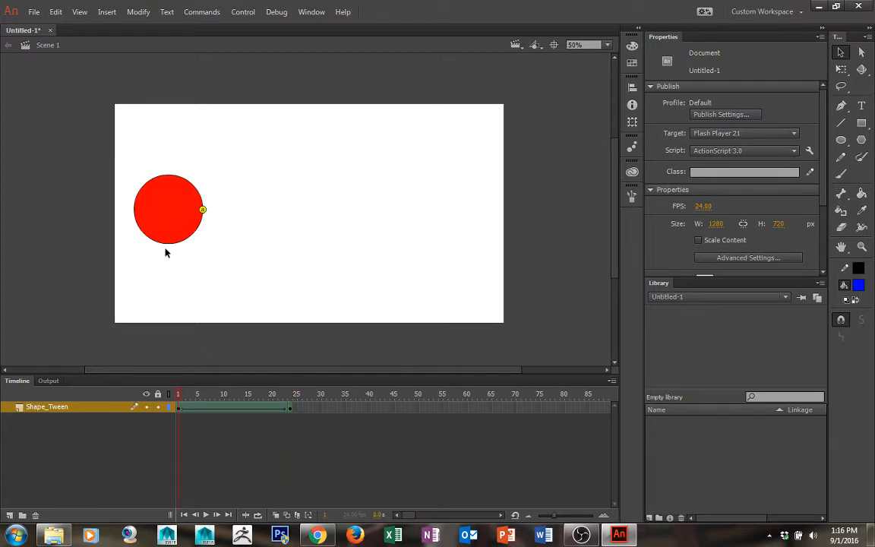
pyautogui.click(205, 515)
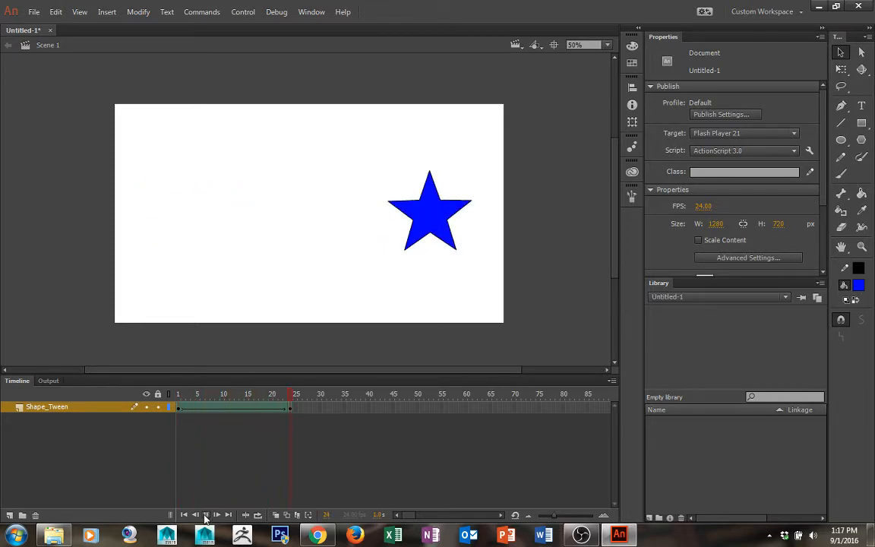
pyautogui.click(205, 515)
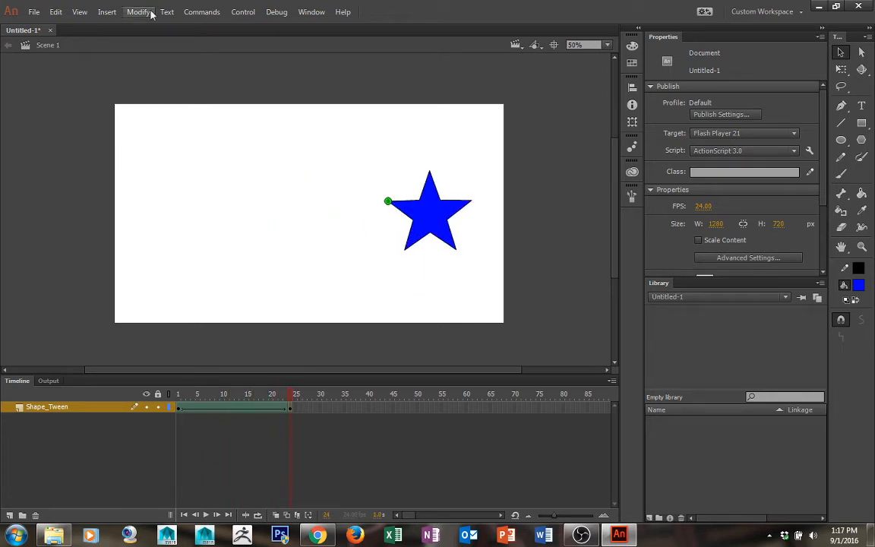
pyautogui.click(177, 395)
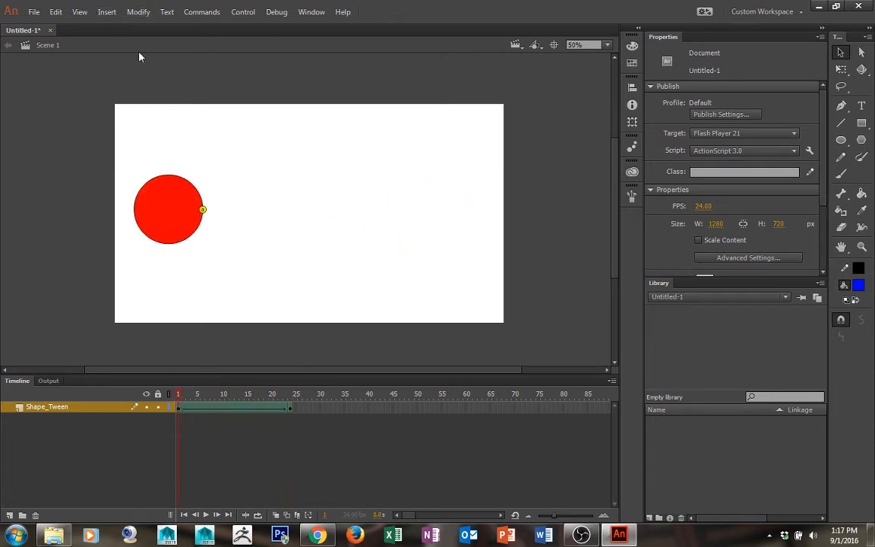
# At frame 1, add a second shape hint and place it on the circle's left edge
pyautogui.click(138, 12)
pyautogui.moveTo(238, 118)
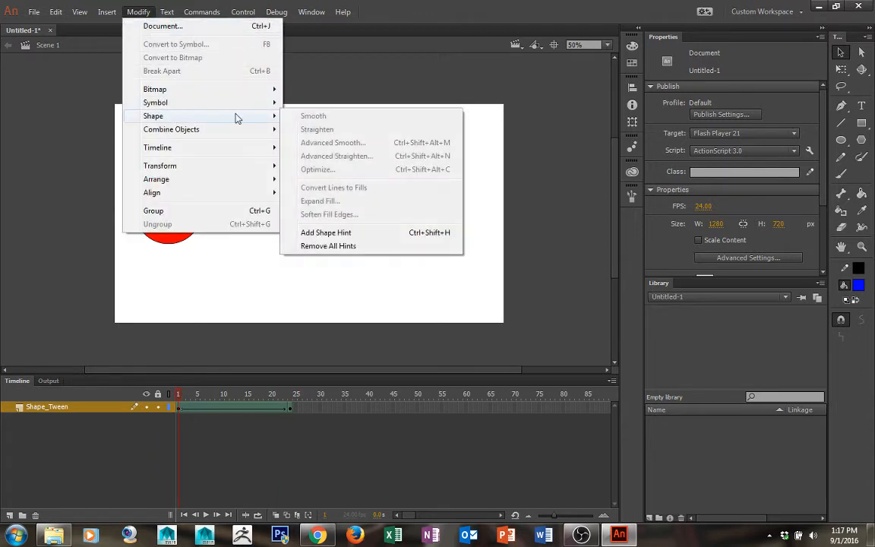
pyautogui.click(319, 232)
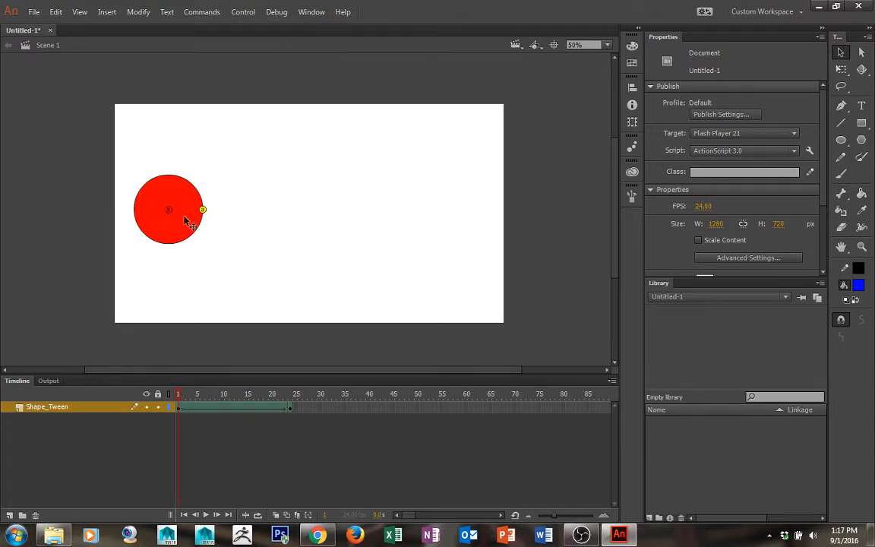
pyautogui.moveTo(169, 214); pyautogui.dragTo(135, 215)
# At frame 24, move the second shape hint onto the star's right point
pyautogui.moveTo(181, 401); pyautogui.dragTo(321, 407)
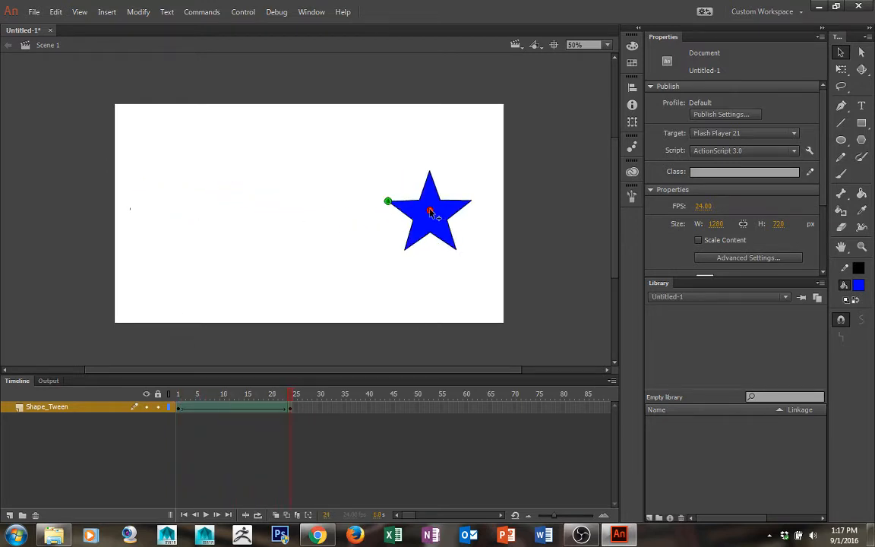
pyautogui.moveTo(430, 212); pyautogui.dragTo(471, 202)
pyautogui.hotkey('ctrl', 'z')
pyautogui.moveTo(430, 214); pyautogui.dragTo(471, 201)
# Play the animation from frame 1 to preview the tween with two hints, then return to frame 1
pyautogui.moveTo(293, 394); pyautogui.dragTo(154, 403)
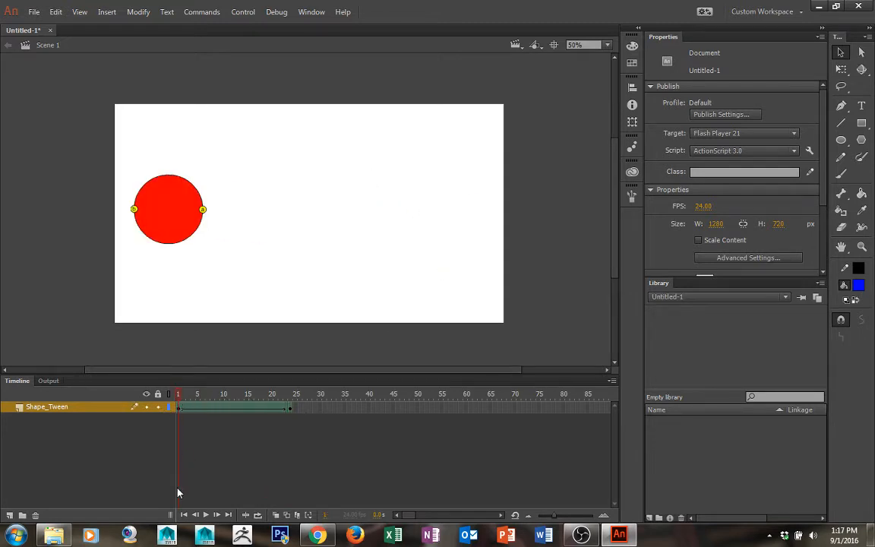
pyautogui.click(205, 515)
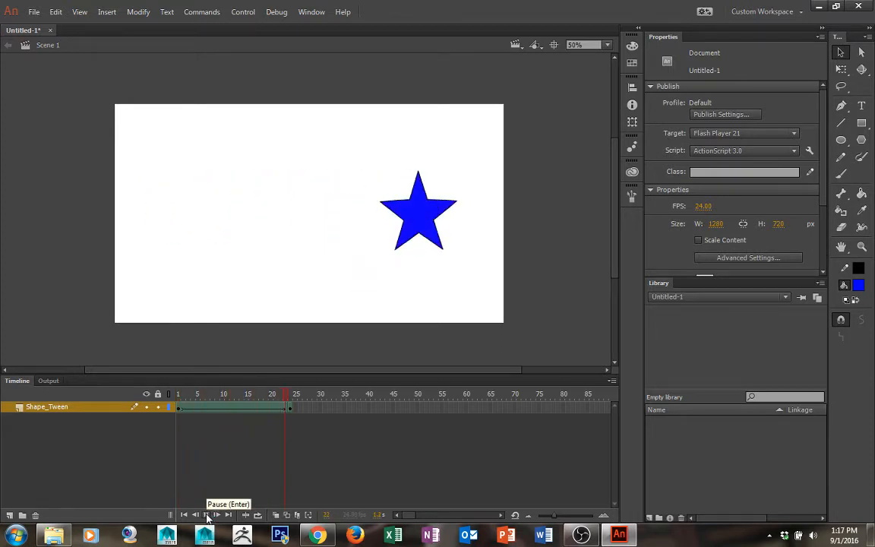
pyautogui.click(206, 514)
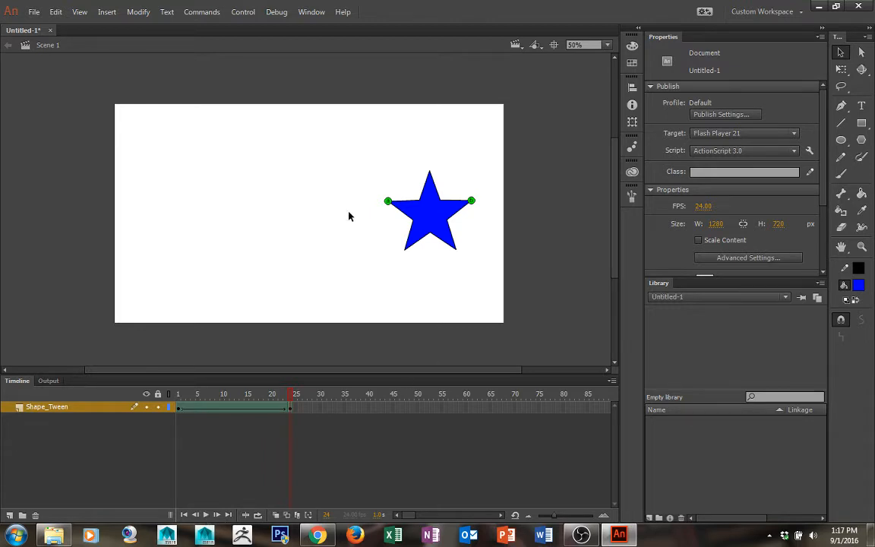
pyautogui.moveTo(248, 395); pyautogui.dragTo(136, 372)
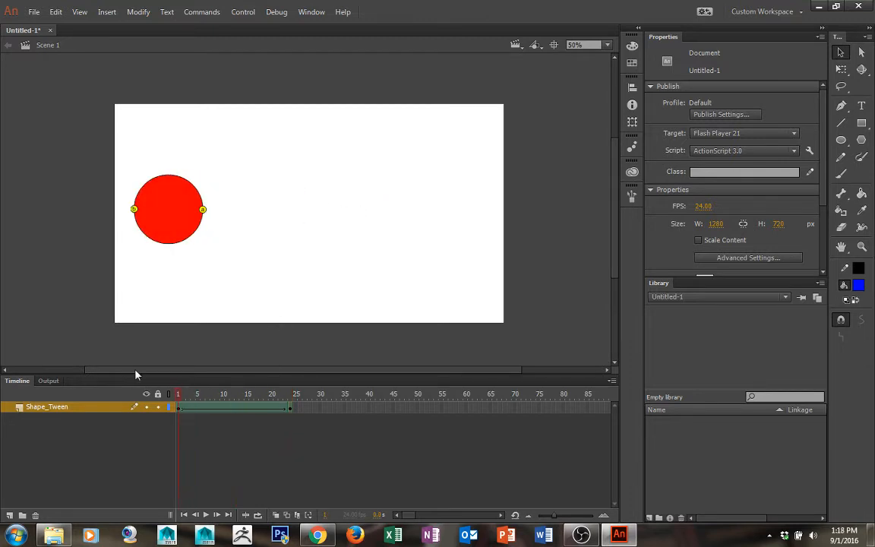
# Add a third shape hint and place it on the circle's bottom edge
pyautogui.click(138, 11)
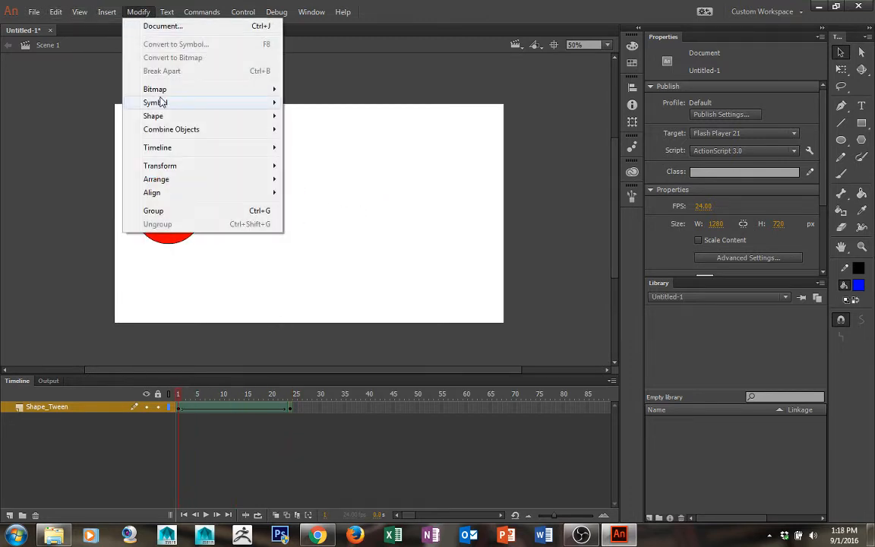
pyautogui.moveTo(189, 119)
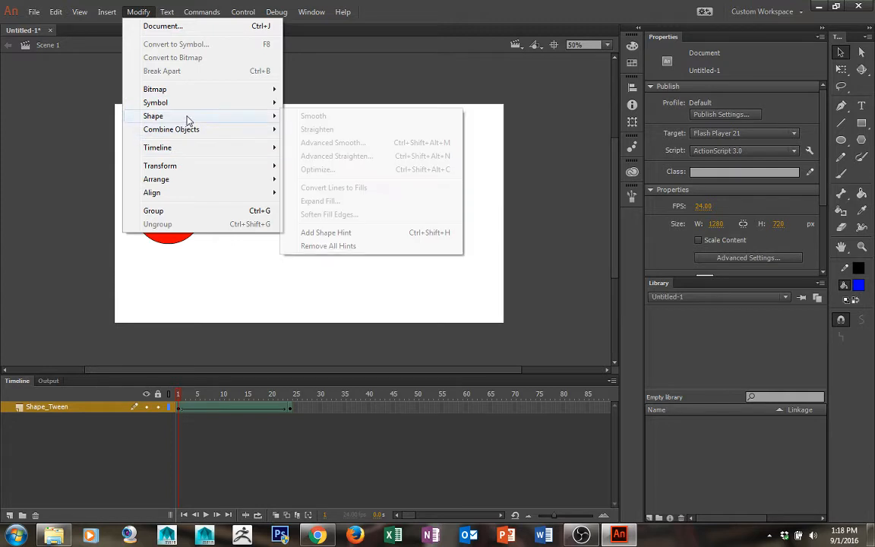
pyautogui.click(313, 232)
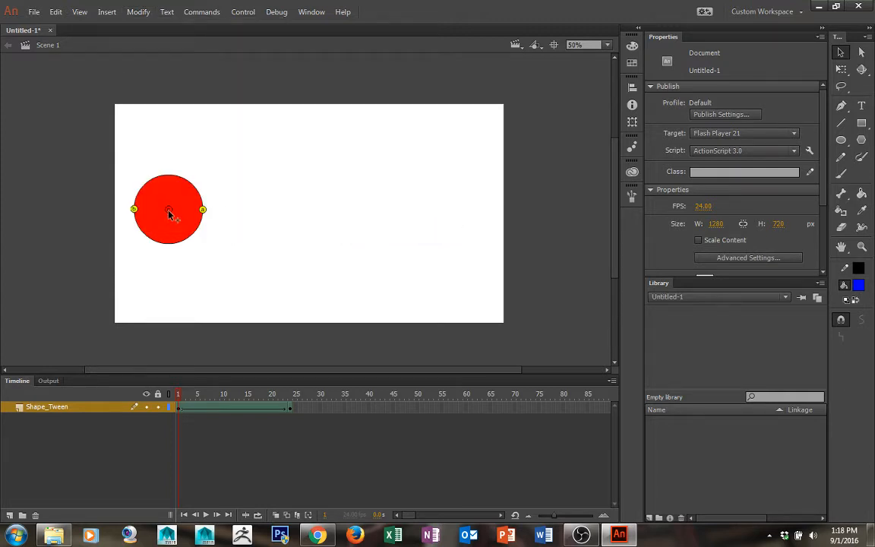
pyautogui.moveTo(168, 212); pyautogui.dragTo(168, 249)
# At frame 24, move the third shape hint onto the star's top point
pyautogui.moveTo(182, 408); pyautogui.dragTo(299, 410)
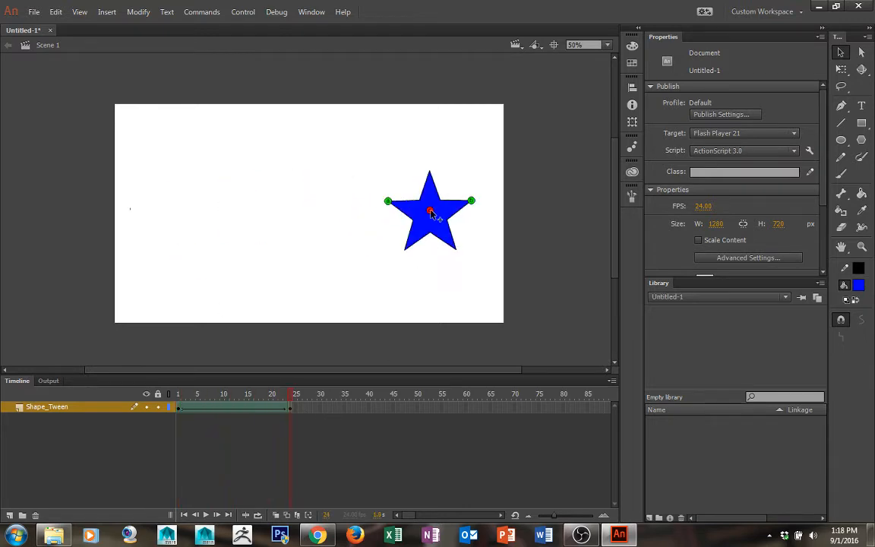
pyautogui.moveTo(430, 210); pyautogui.dragTo(431, 170)
# Play the animation to preview the three-hint tween and return to frame 1
pyautogui.click(206, 515)
pyautogui.click(206, 514)
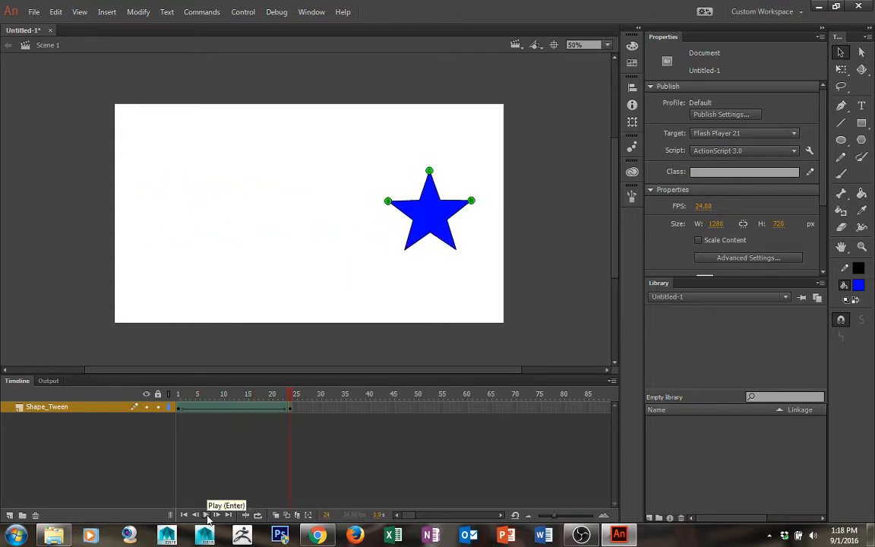
pyautogui.click(206, 515)
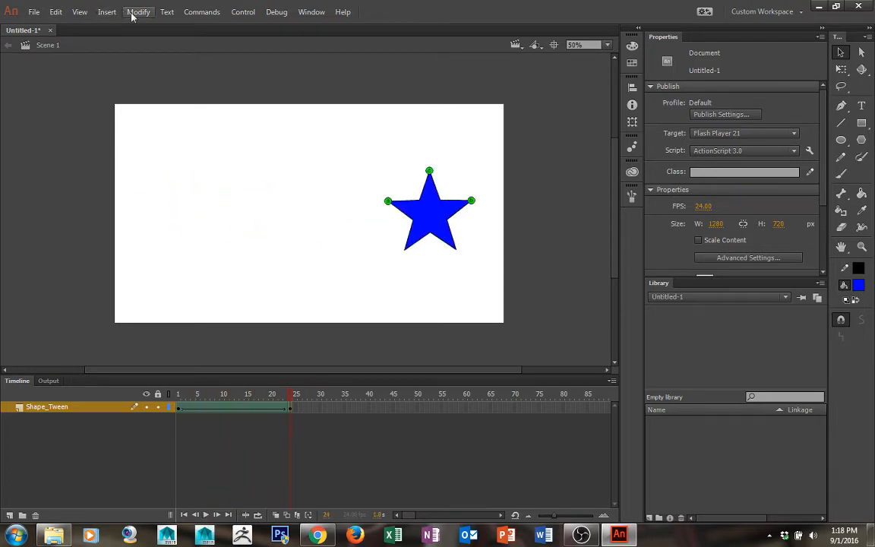
pyautogui.click(178, 395)
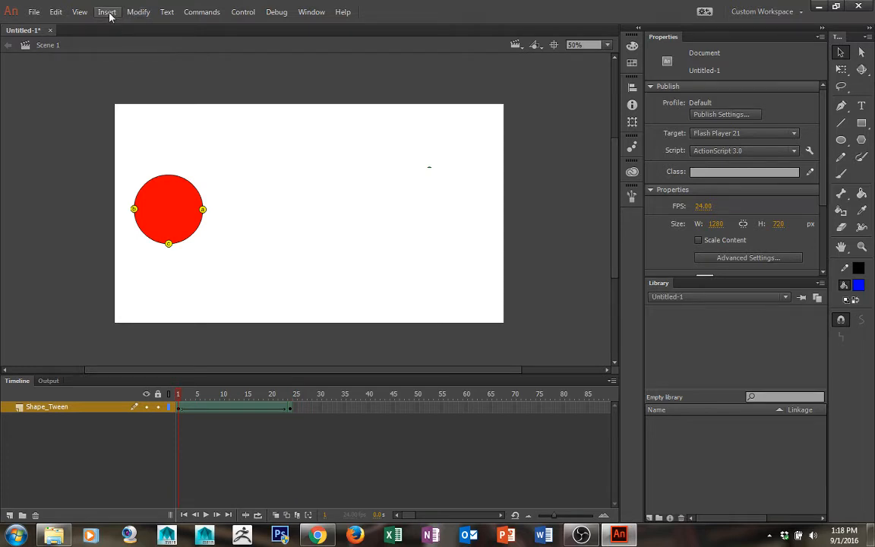
# Add a fourth shape hint and place it on the circle's top edge
pyautogui.click(138, 12)
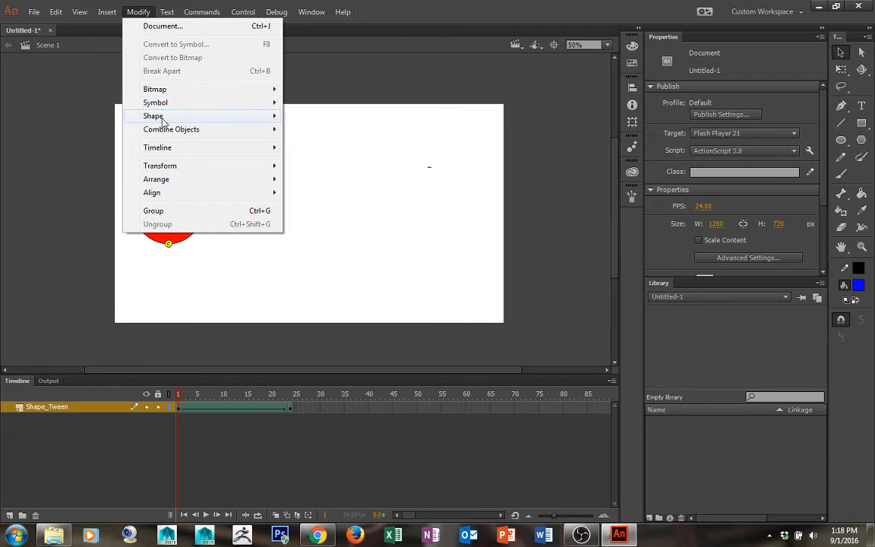
pyautogui.moveTo(162, 121)
pyautogui.click(322, 234)
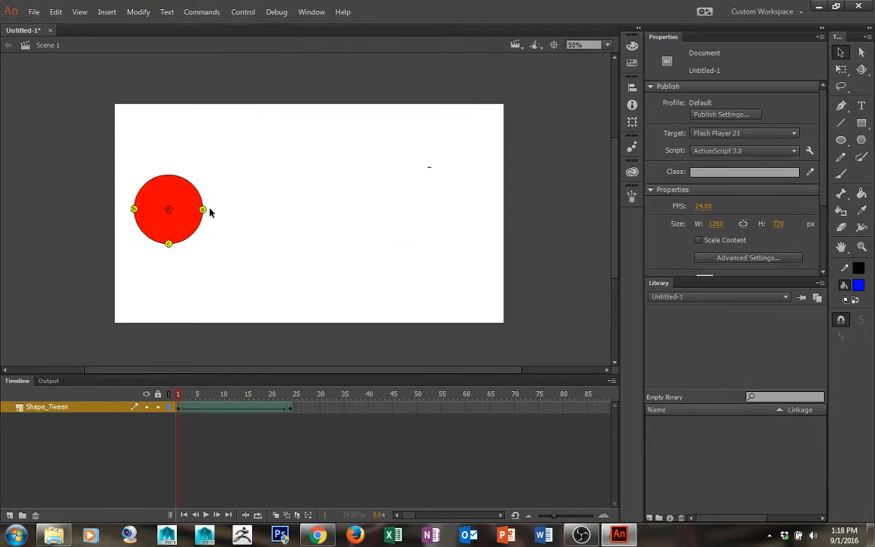
pyautogui.moveTo(168, 209); pyautogui.dragTo(168, 174)
# At frame 24, move the fourth shape hint onto the star's bottom inner corner
pyautogui.press('Return')
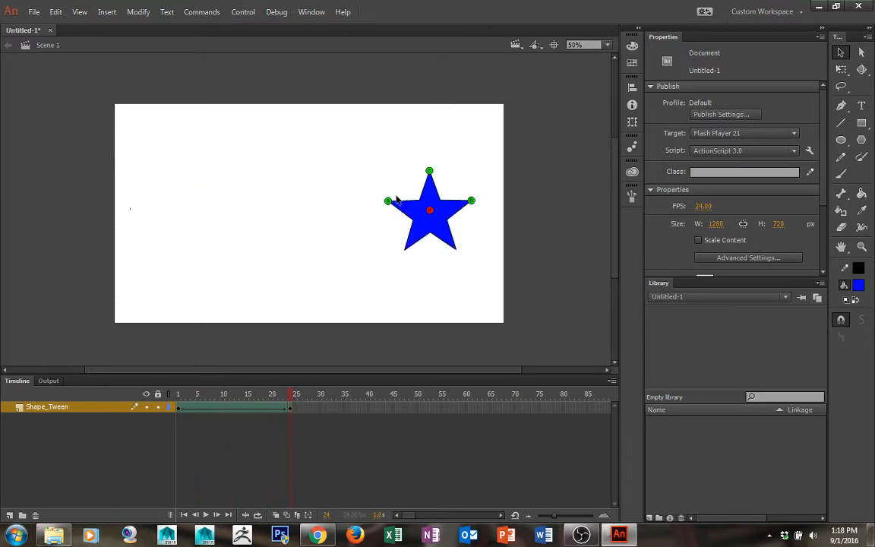
pyautogui.moveTo(429, 211); pyautogui.dragTo(429, 232)
# Play the animation from frame 1 to preview the tween with all four hints
pyautogui.click(178, 394)
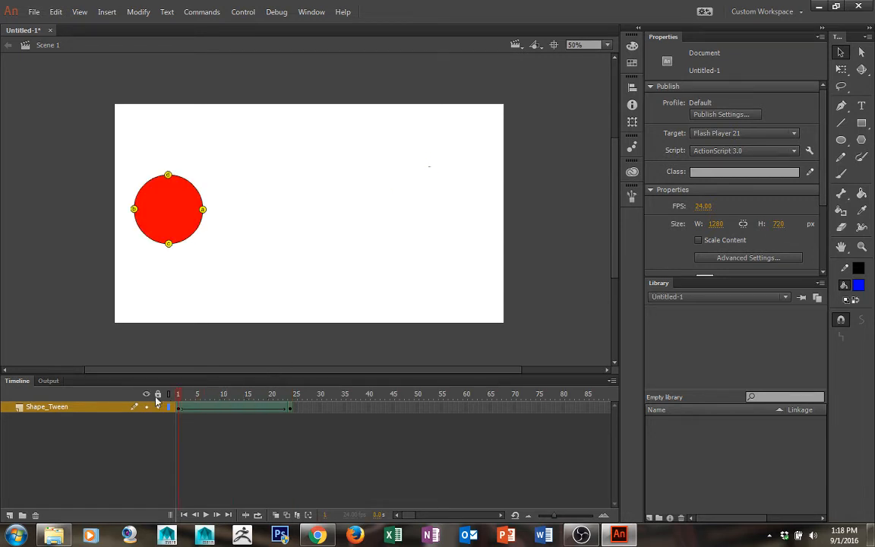
pyautogui.click(206, 514)
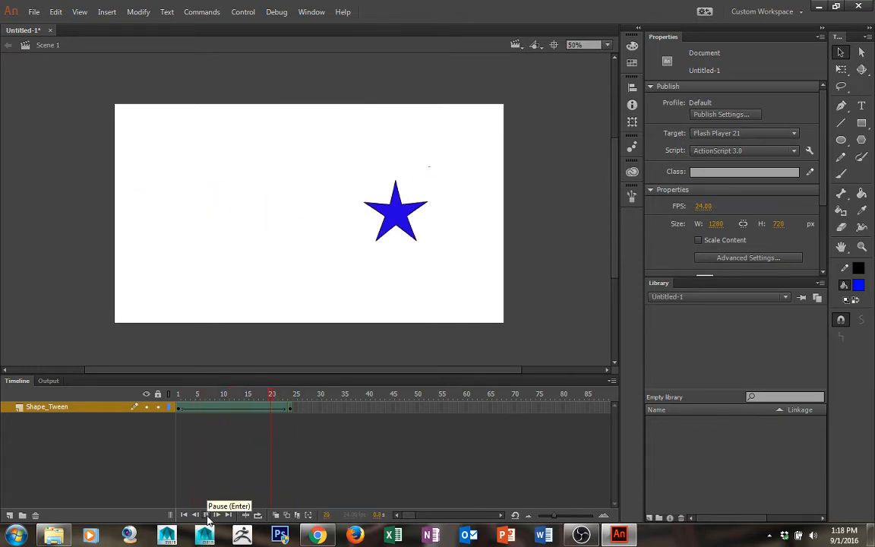
pyautogui.click(207, 515)
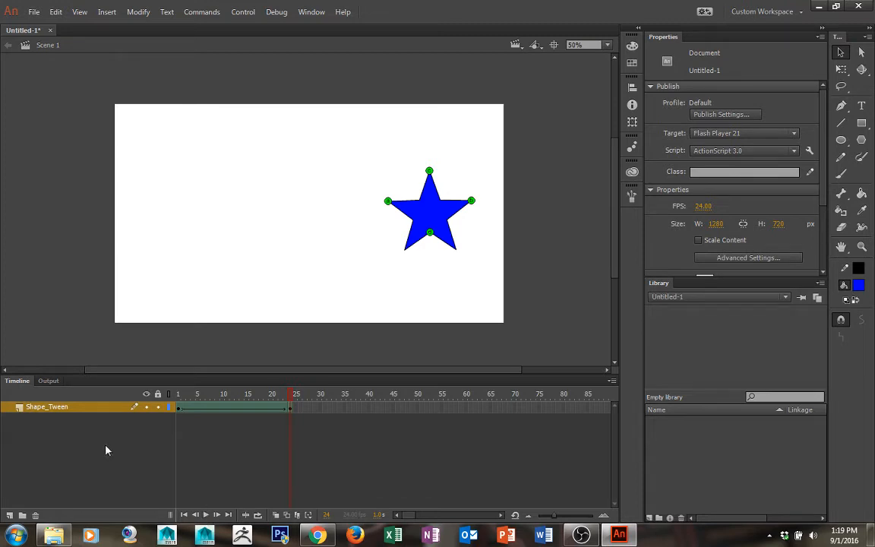
# Add a new layer and rename it Common_Errors
pyautogui.click(9, 515)
pyautogui.doubleClick(38, 407)
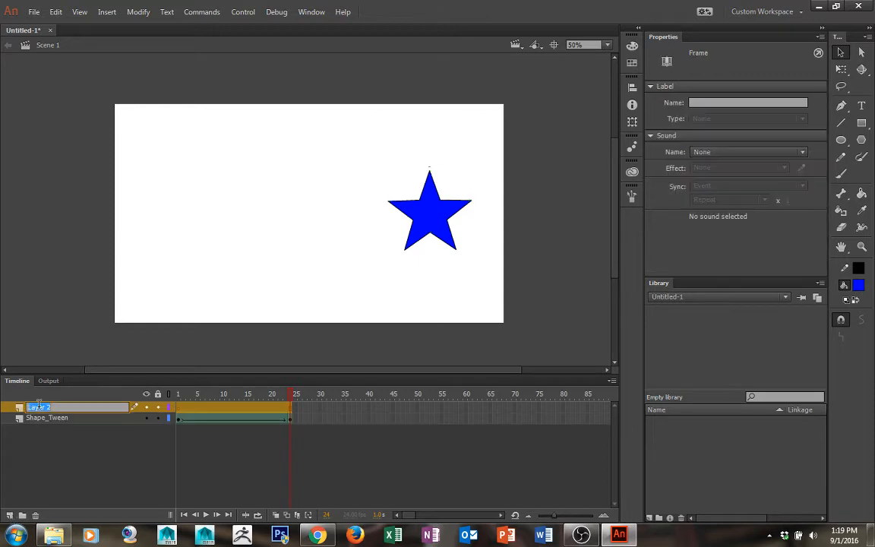
pyautogui.write('Common_Errors')
pyautogui.press('Return')
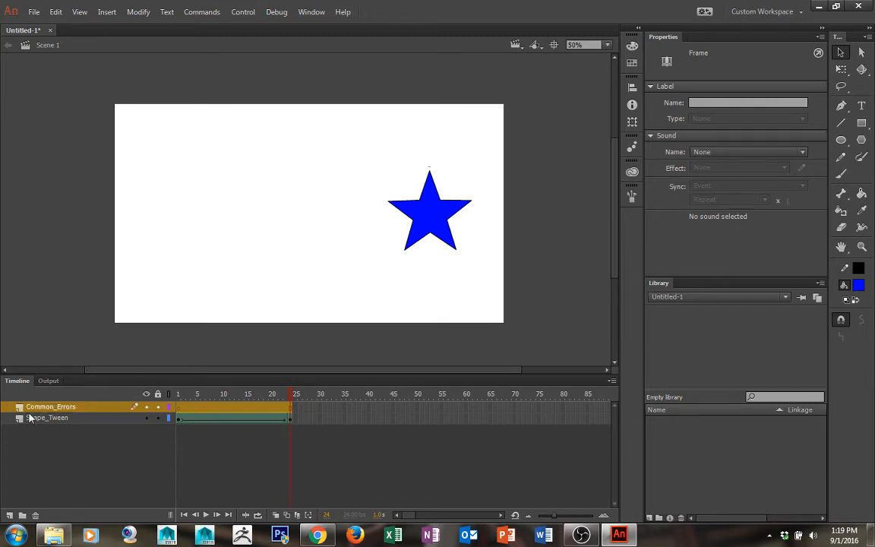
# Hide the Shape_Tween layer and draw a blue square near the stage's left side at frame 1
pyautogui.click(146, 417)
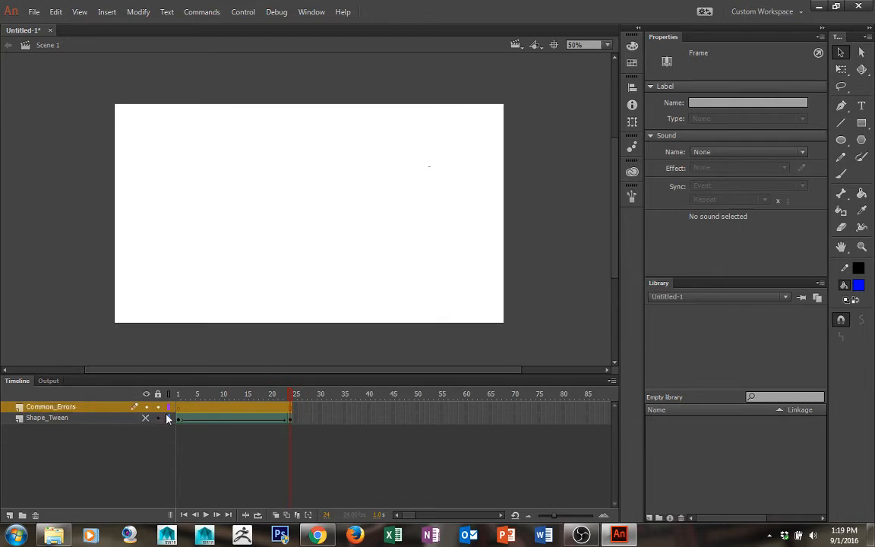
pyautogui.moveTo(209, 395); pyautogui.dragTo(154, 393)
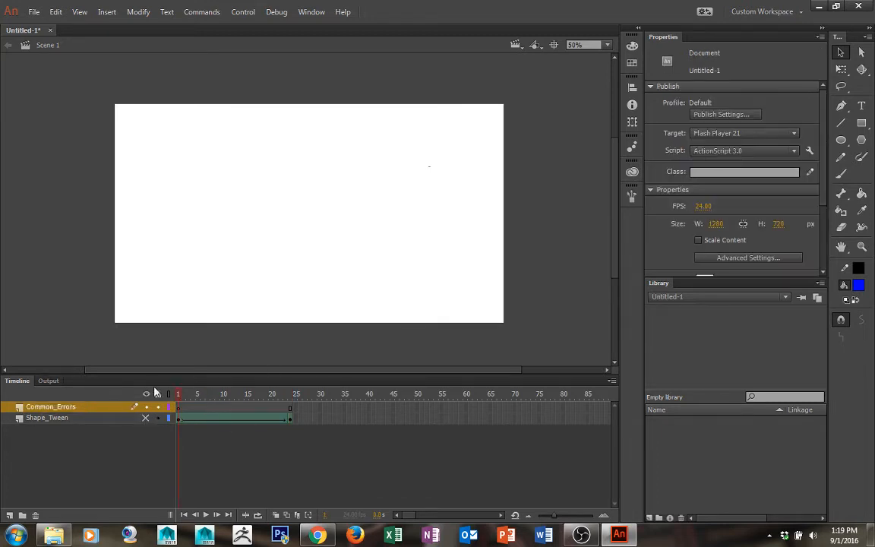
pyautogui.click(861, 123)
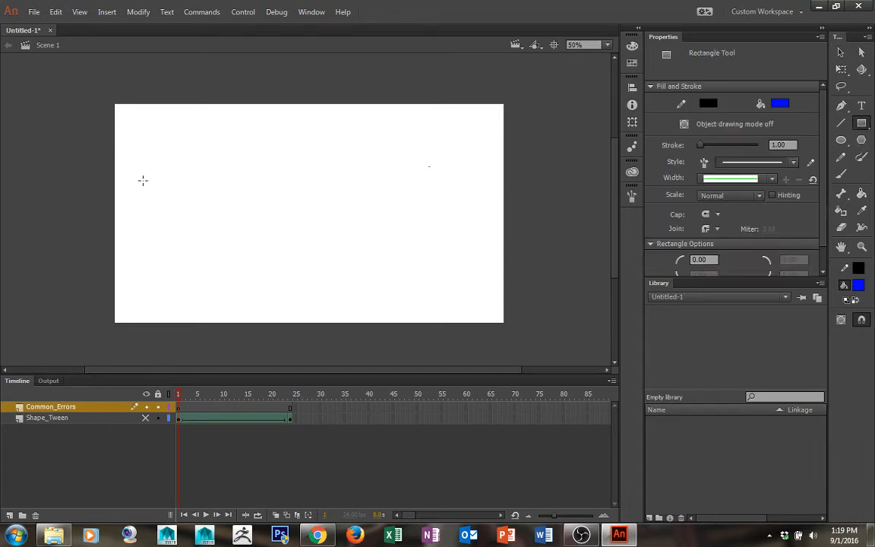
pyautogui.moveTo(142, 180); pyautogui.dragTo(203, 241)
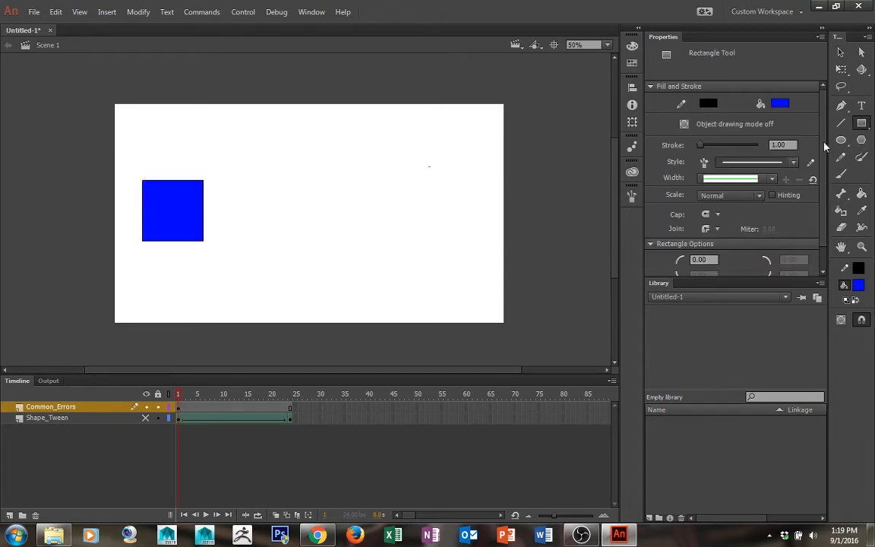
# Choose the Oval tool and set its fill colour to red
pyautogui.click(861, 139)
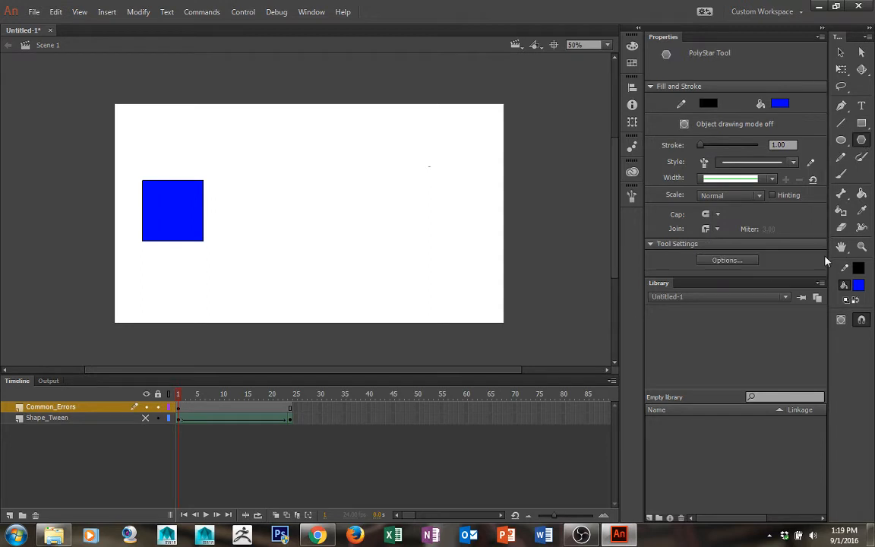
pyautogui.click(841, 140)
pyautogui.click(858, 285)
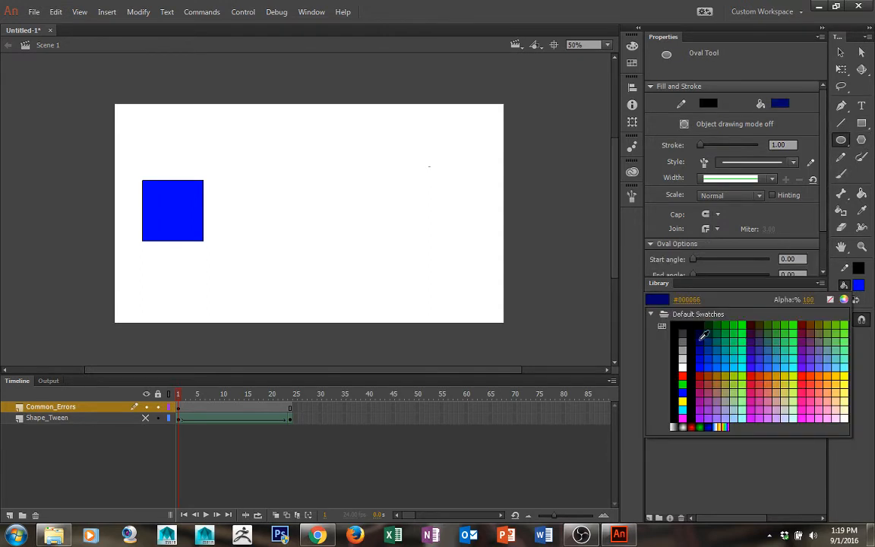
pyautogui.click(681, 376)
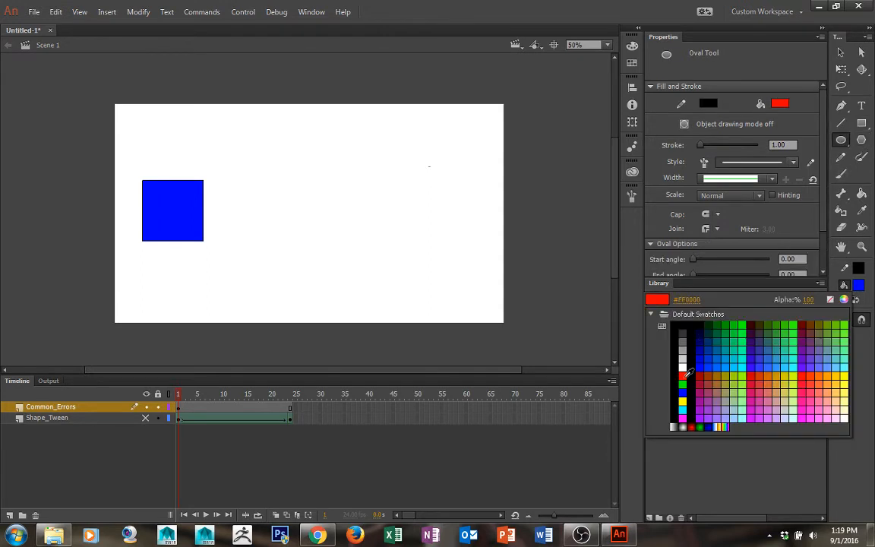
# Insert a keyframe at frame 24 of Common_Errors and draw a red circle near the stage's right side
pyautogui.click(290, 410)
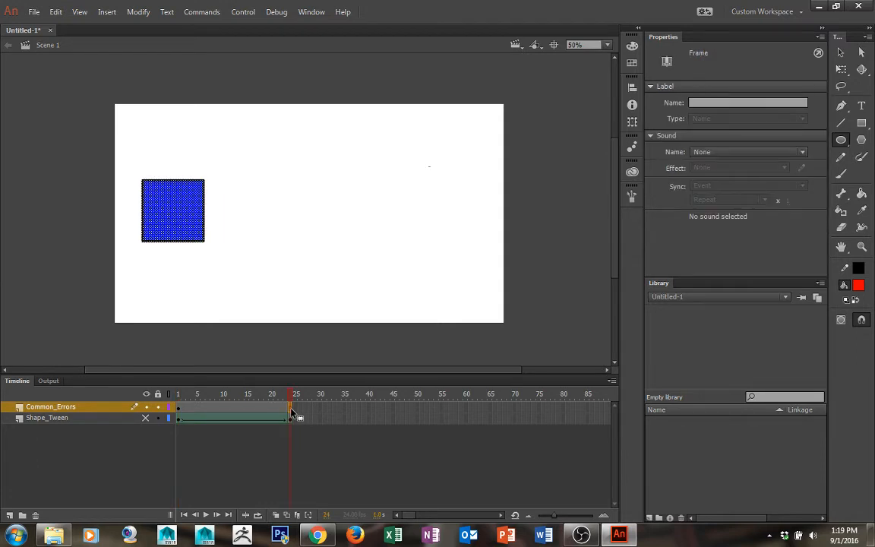
pyautogui.rightClick(292, 413)
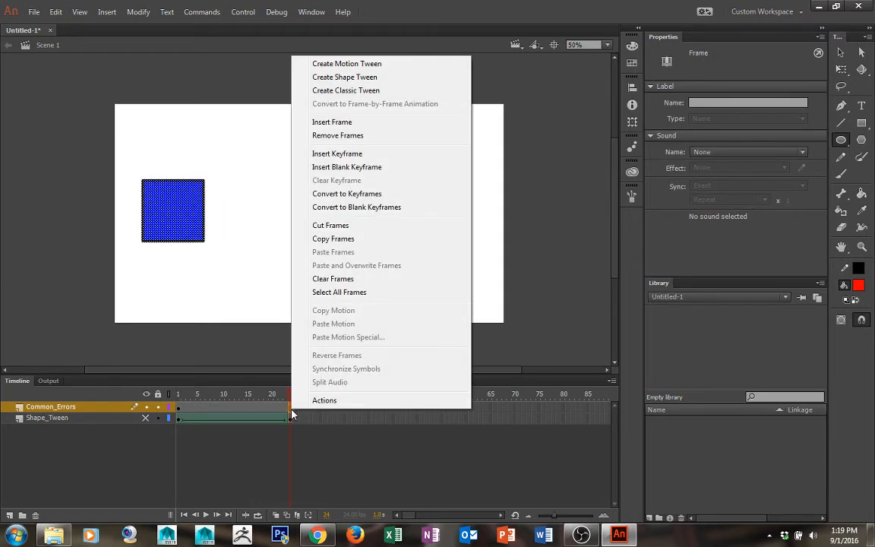
pyautogui.click(352, 153)
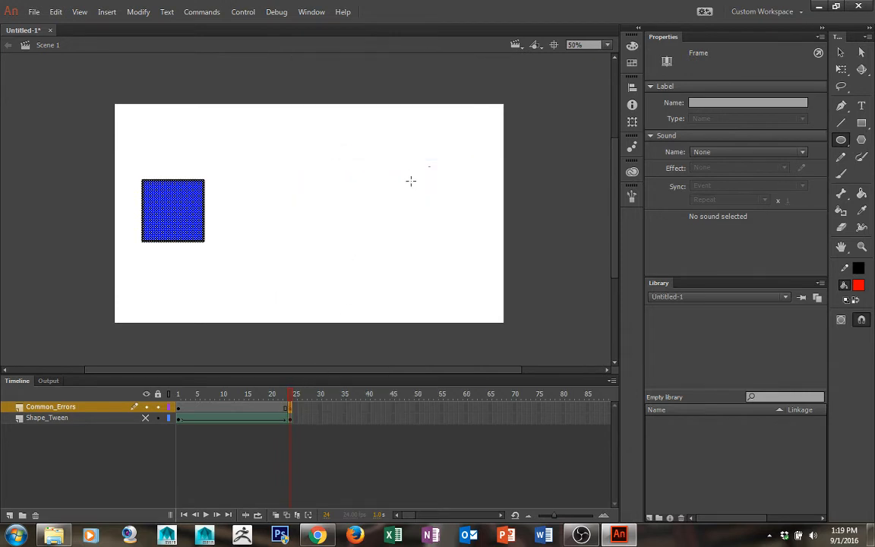
pyautogui.moveTo(408, 183); pyautogui.dragTo(476, 252)
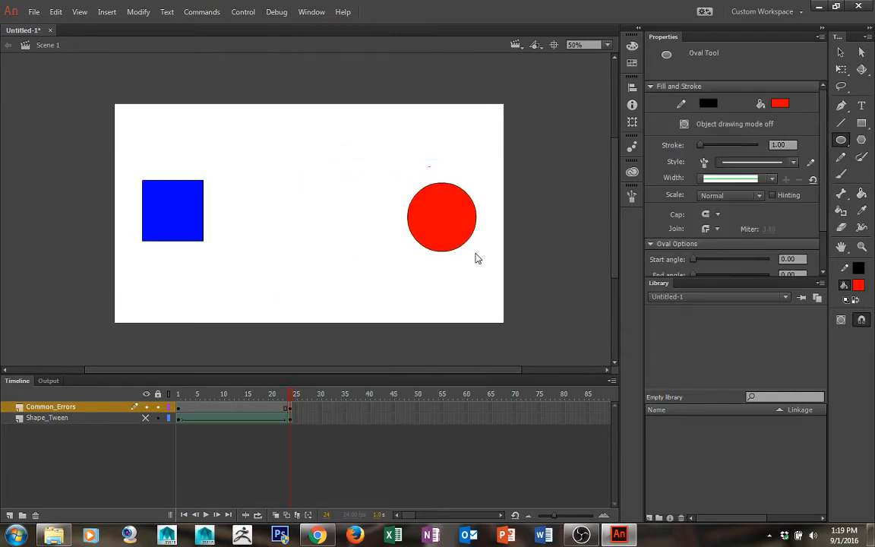
# Create a shape tween on the Common_Errors layer between frames 1 and 24 and scrub through it
pyautogui.click(177, 394)
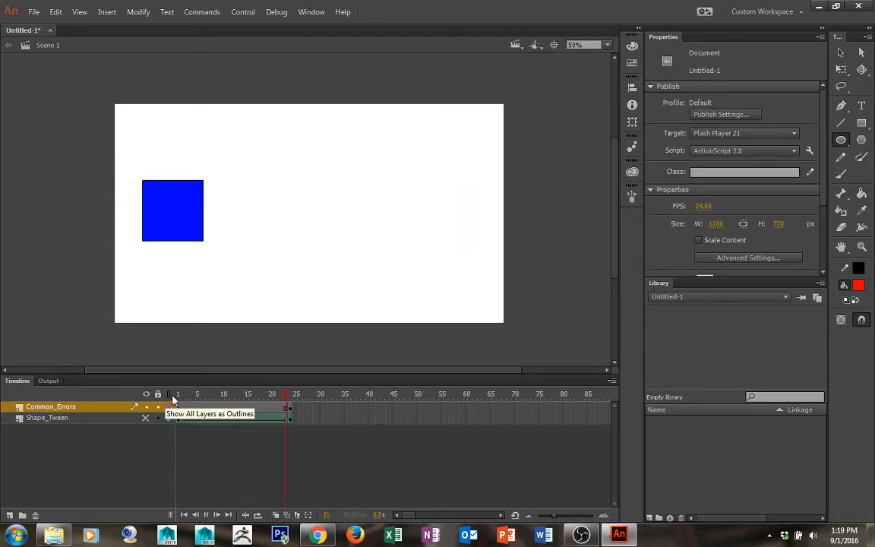
pyautogui.click(215, 411)
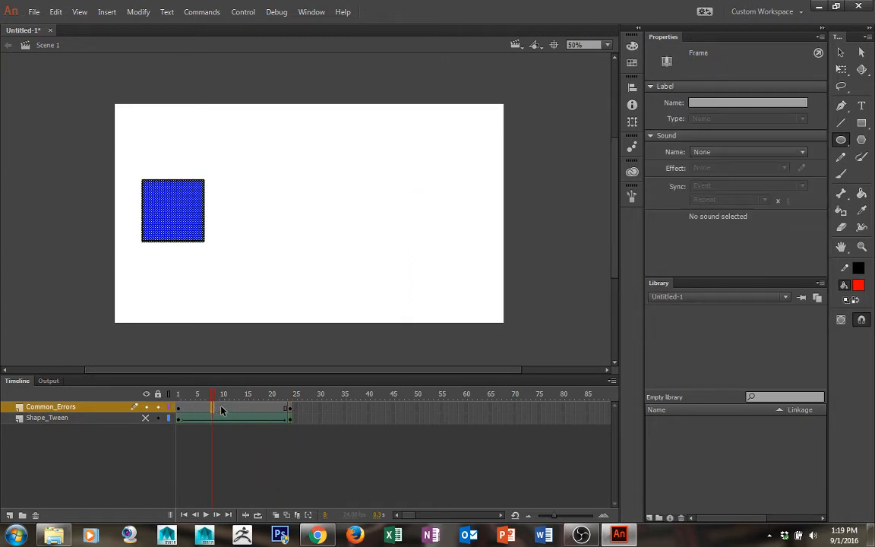
pyautogui.rightClick(222, 409)
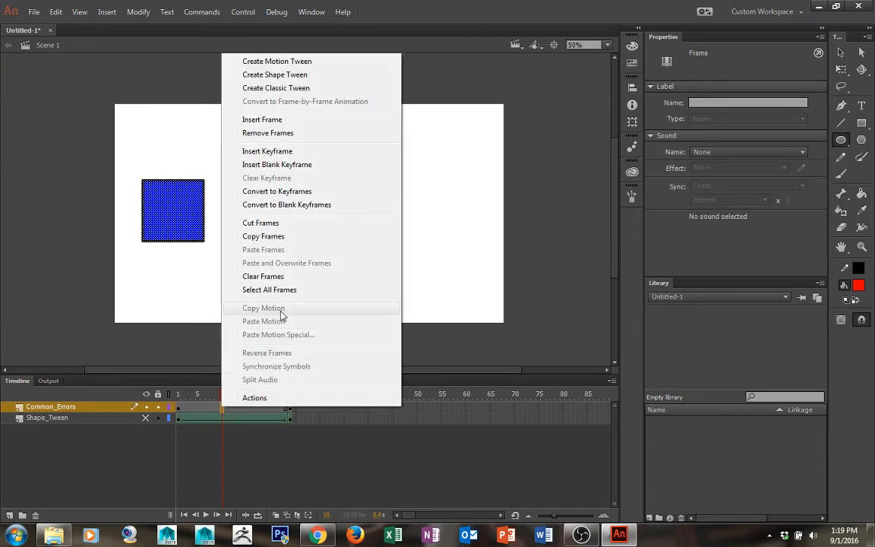
pyautogui.click(286, 413)
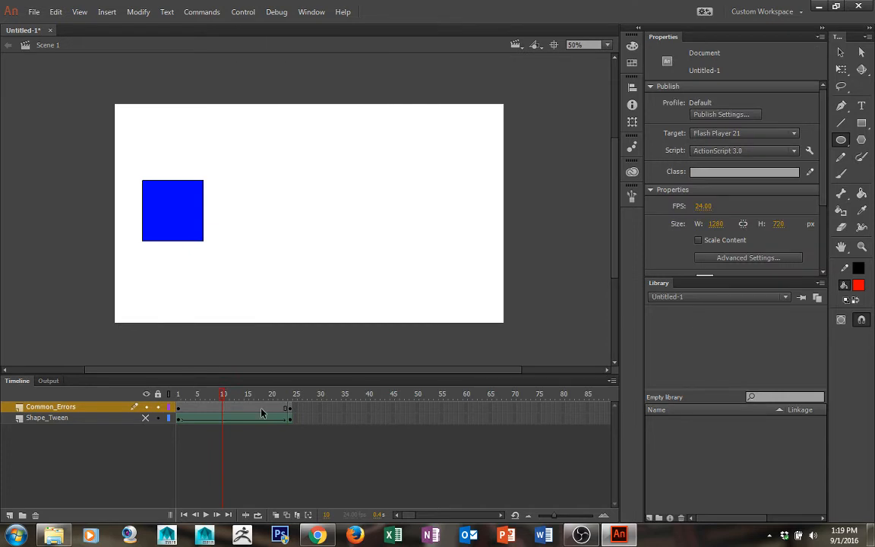
pyautogui.rightClick(262, 413)
pyautogui.click(332, 77)
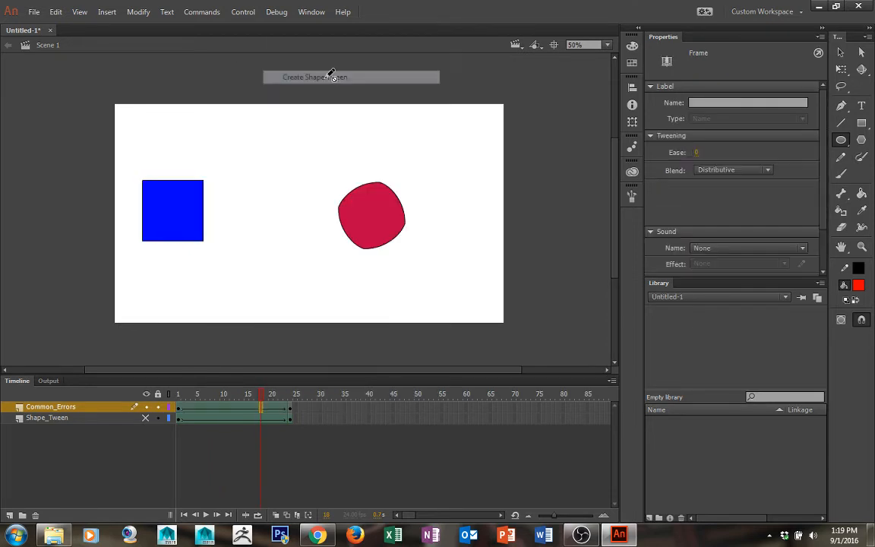
pyautogui.moveTo(260, 394); pyautogui.dragTo(287, 382)
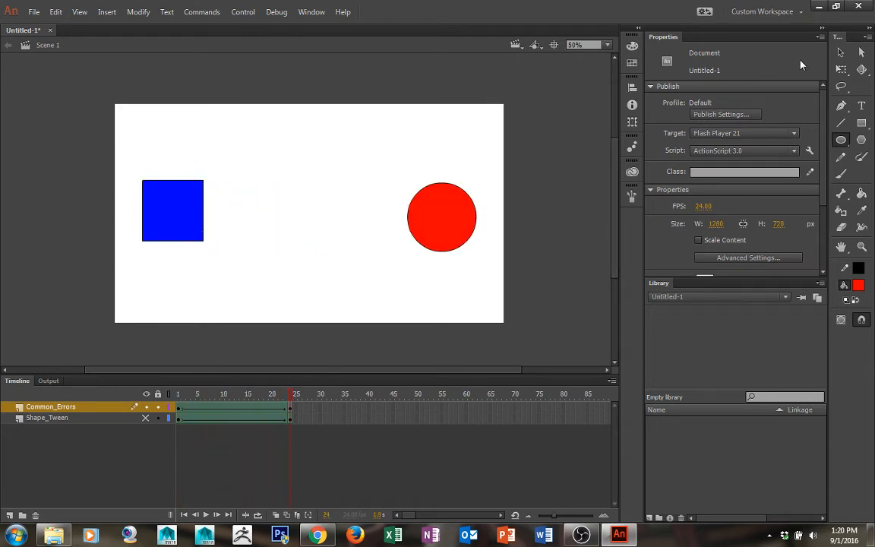
# Undo the shape tween with the Selection tool active and play back the untweened layer
pyautogui.click(840, 53)
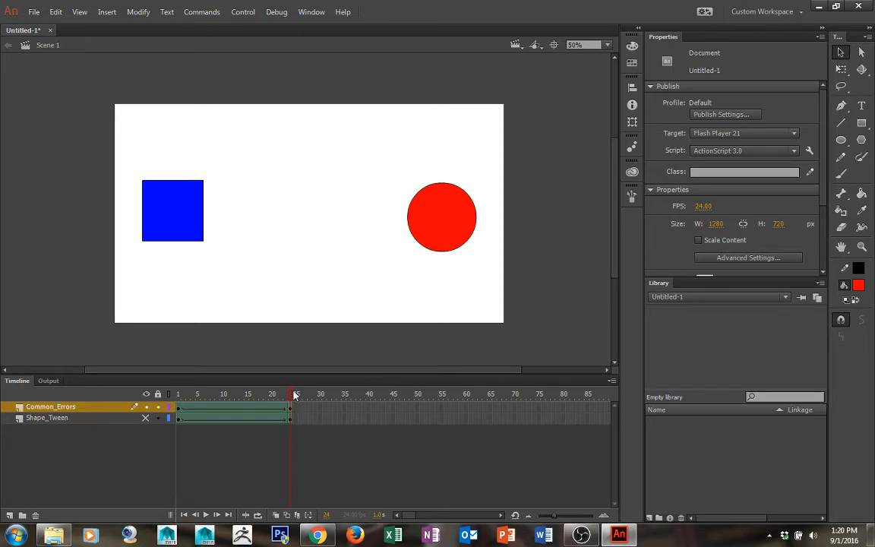
pyautogui.hotkey('ctrl', 'z')
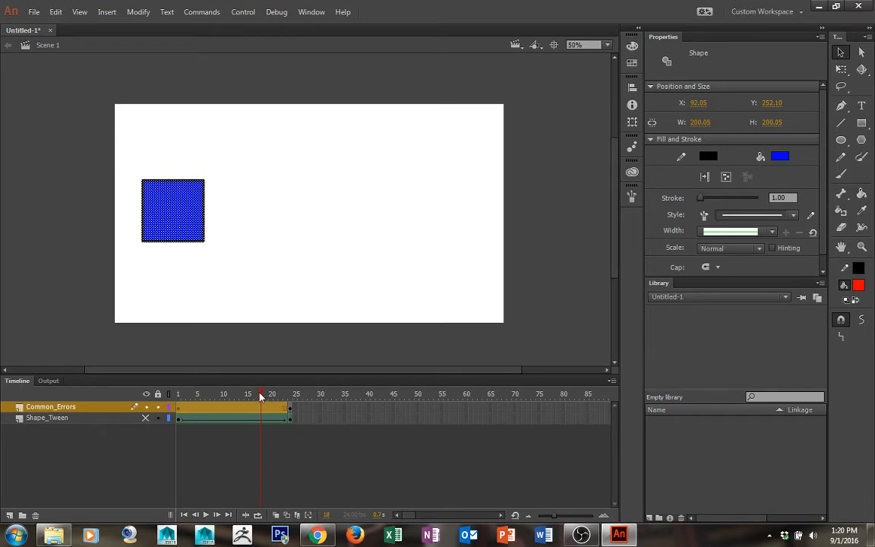
pyautogui.moveTo(262, 396); pyautogui.dragTo(225, 398)
pyautogui.press('Return')
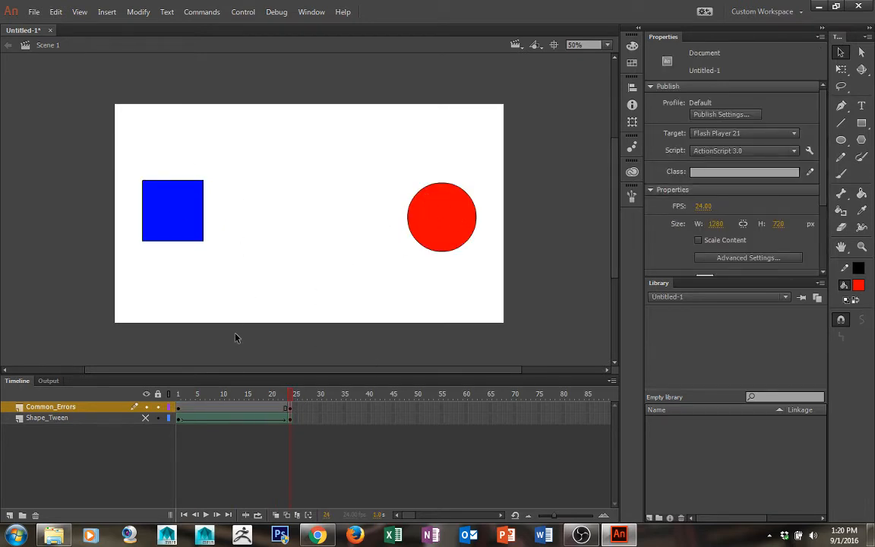
# Create a shape tween on the Common_Errors frames again and scrub to the end keyframe
pyautogui.rightClick(255, 410)
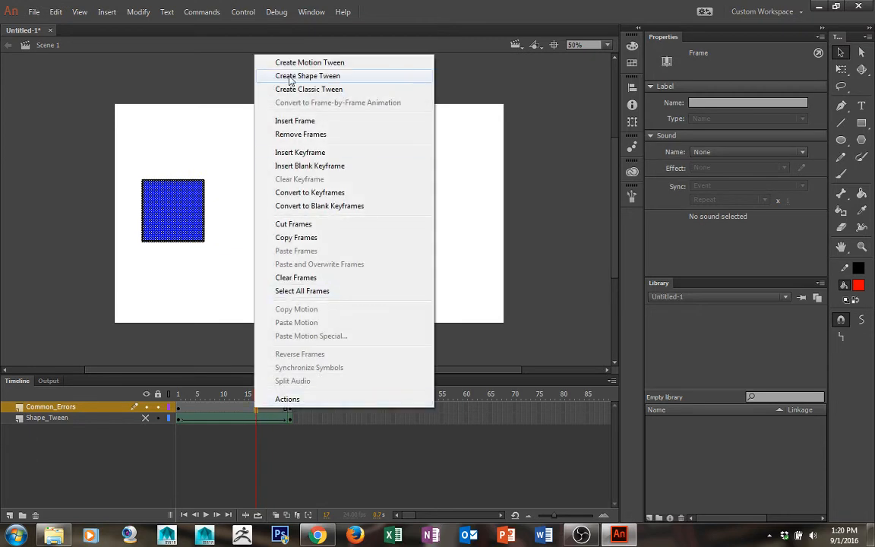
pyautogui.click(289, 77)
pyautogui.moveTo(254, 390); pyautogui.dragTo(307, 400)
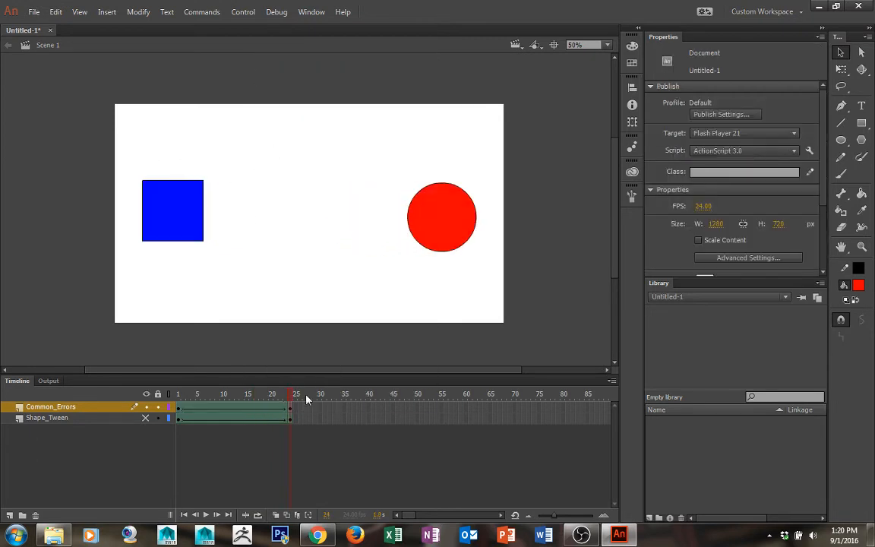
# Delete the leftover blue square from frame 24 of Common_Errors and play the animation
pyautogui.moveTo(129, 152); pyautogui.dragTo(245, 265)
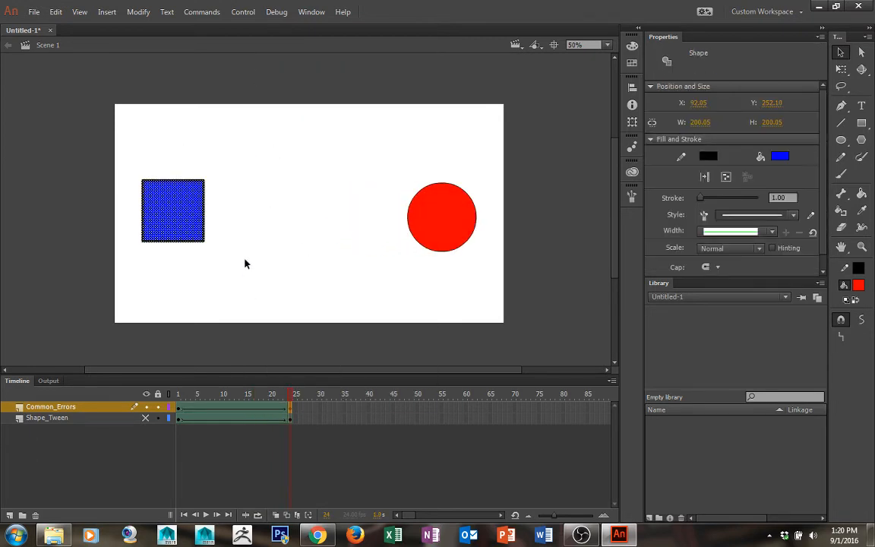
pyautogui.press('Delete')
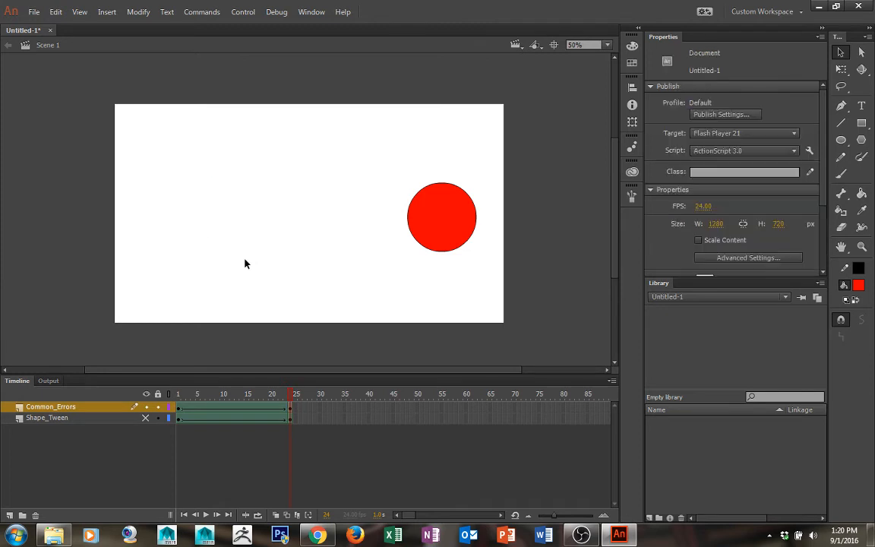
pyautogui.click(205, 516)
# Add a new layer and rename it Error_Test
pyautogui.click(9, 515)
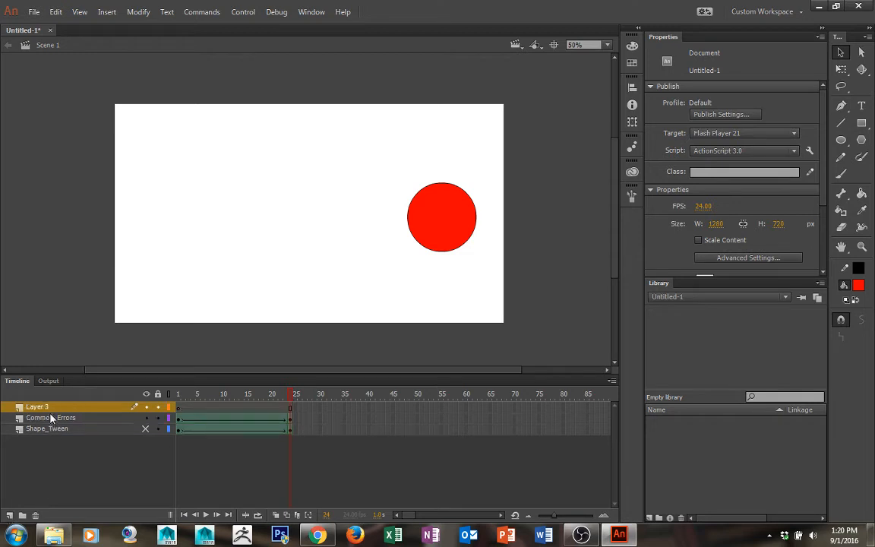
pyautogui.doubleClick(48, 408)
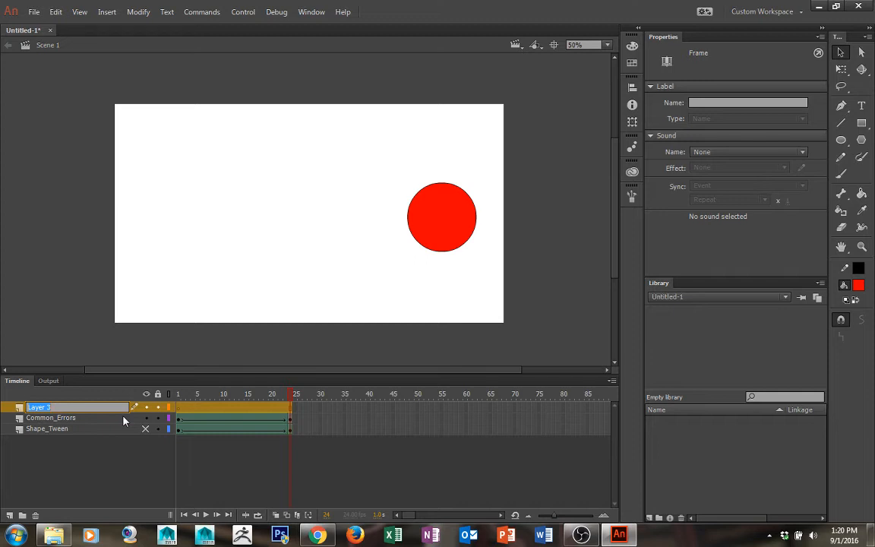
pyautogui.write('Error_Test')
pyautogui.press('Return')
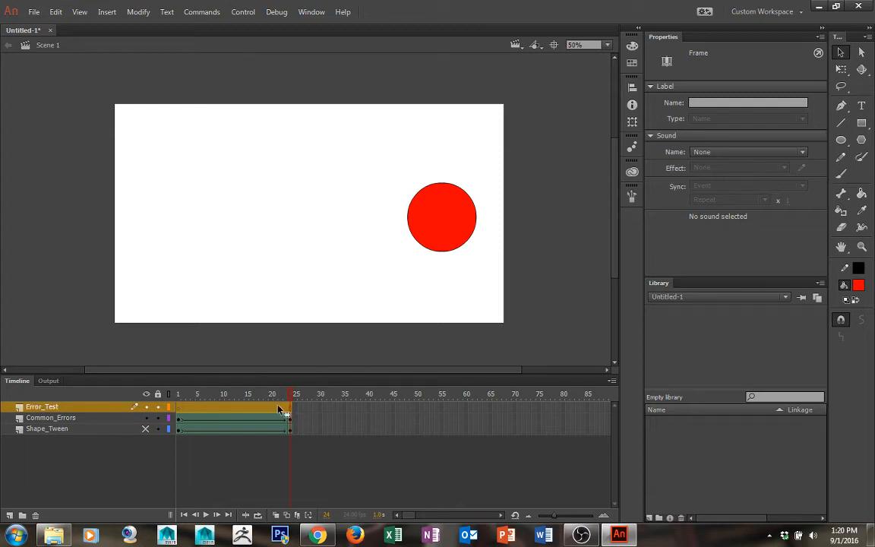
# Hide the Common_Errors layer and brush a black wavy blob outline on the stage's left side
pyautogui.click(840, 158)
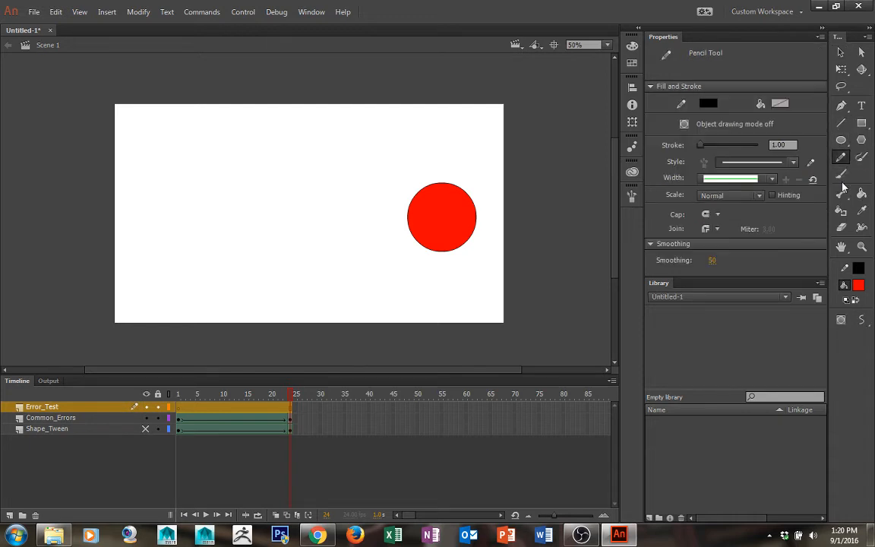
pyautogui.click(841, 173)
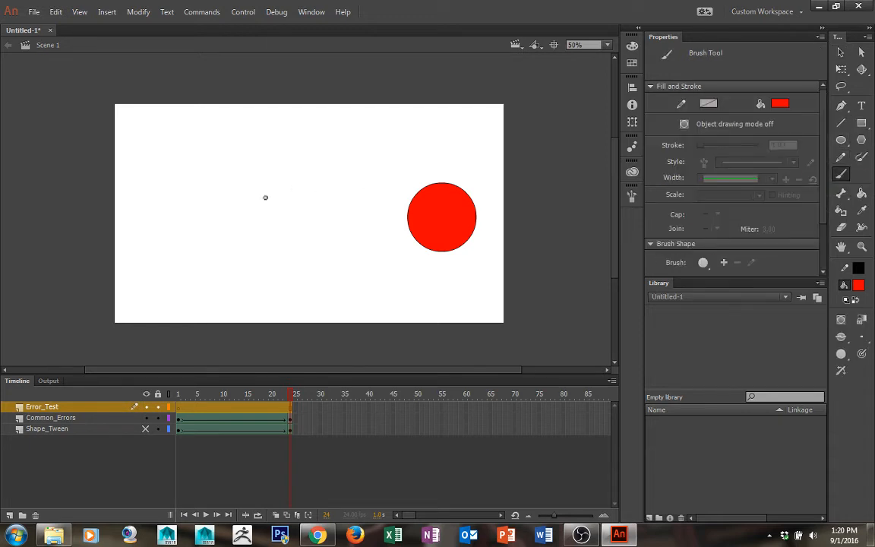
pyautogui.click(146, 417)
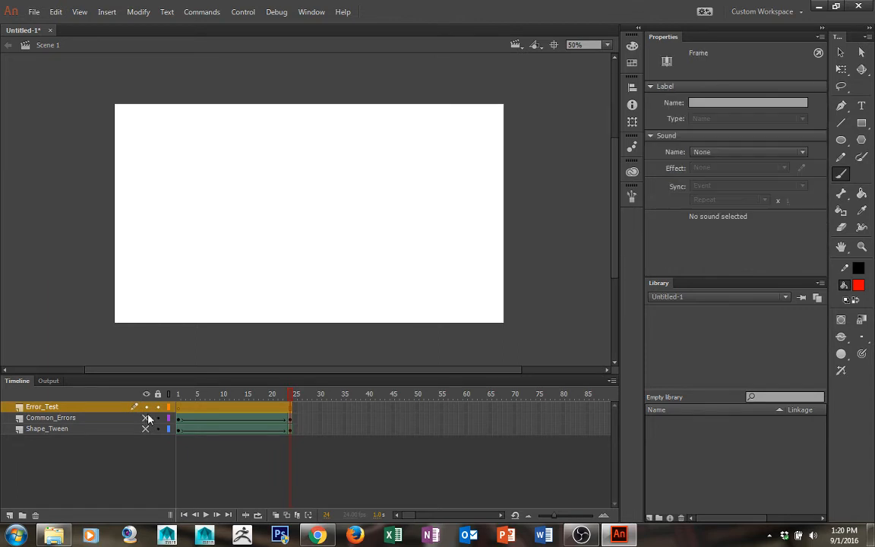
pyautogui.click(858, 285)
pyautogui.click(678, 325)
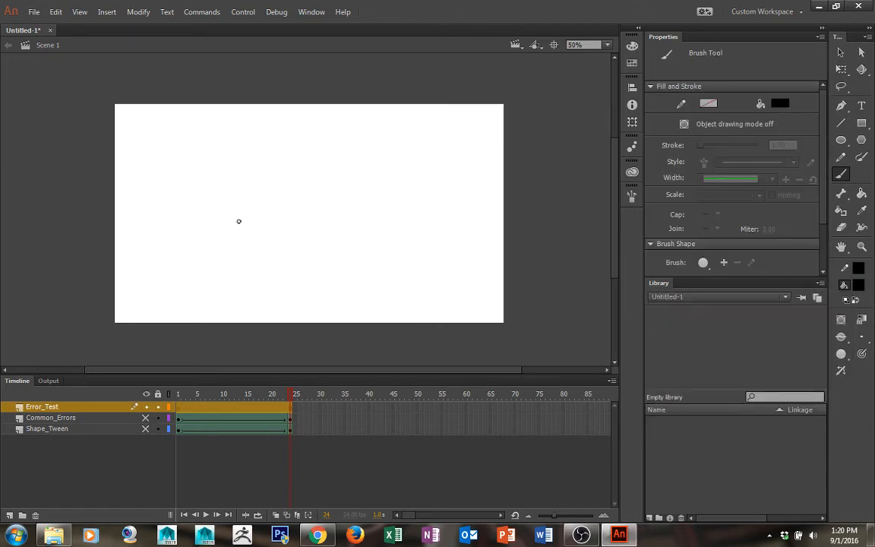
pyautogui.moveTo(173, 227)
pyautogui.mouseDown()
pyautogui.moveTo(163, 258)
pyautogui.moveTo(183, 262)
pyautogui.moveTo(220, 245)
pyautogui.moveTo(219, 269)
pyautogui.moveTo(185, 282)
pyautogui.moveTo(177, 303)
pyautogui.moveTo(206, 318)
pyautogui.moveTo(241, 310)
pyautogui.moveTo(253, 272)
pyautogui.moveTo(289, 287)
pyautogui.moveTo(308, 266)
pyautogui.moveTo(292, 241)
pyautogui.moveTo(256, 242)
pyautogui.moveTo(237, 225)
pyautogui.moveTo(251, 192)
pyautogui.moveTo(249, 155)
pyautogui.moveTo(198, 148)
pyautogui.moveTo(192, 182)
pyautogui.moveTo(207, 203)
pyautogui.moveTo(171, 227)
pyautogui.mouseUp()
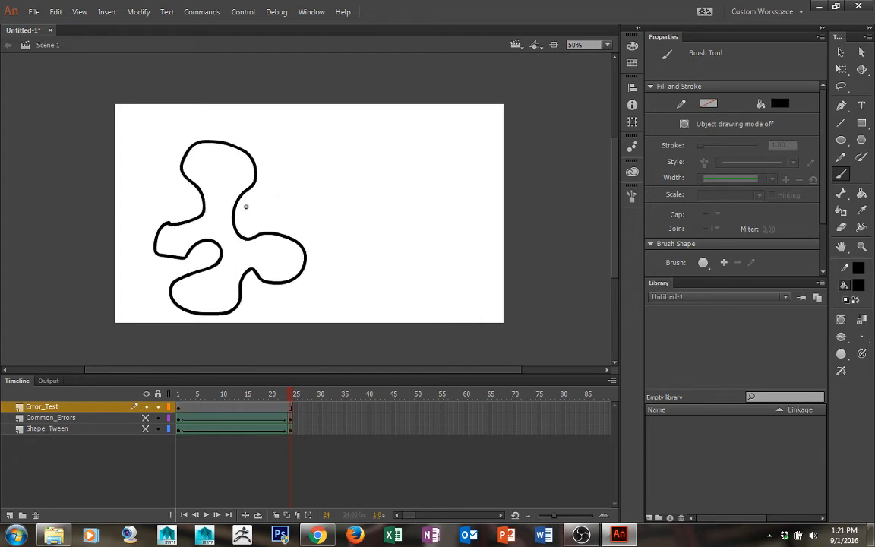
# Fill the blob's interior with green using the Paint Bucket tool
pyautogui.press('k')
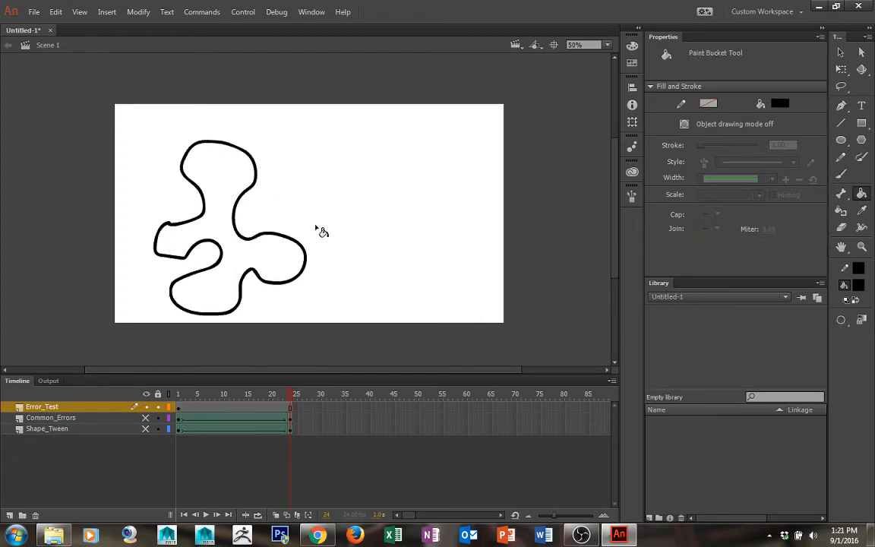
pyautogui.click(859, 286)
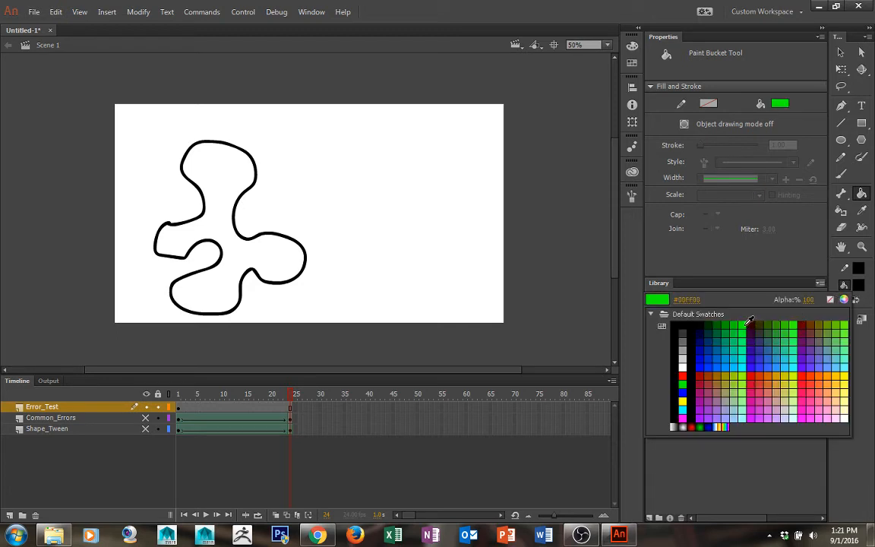
pyautogui.click(674, 289)
pyautogui.click(228, 199)
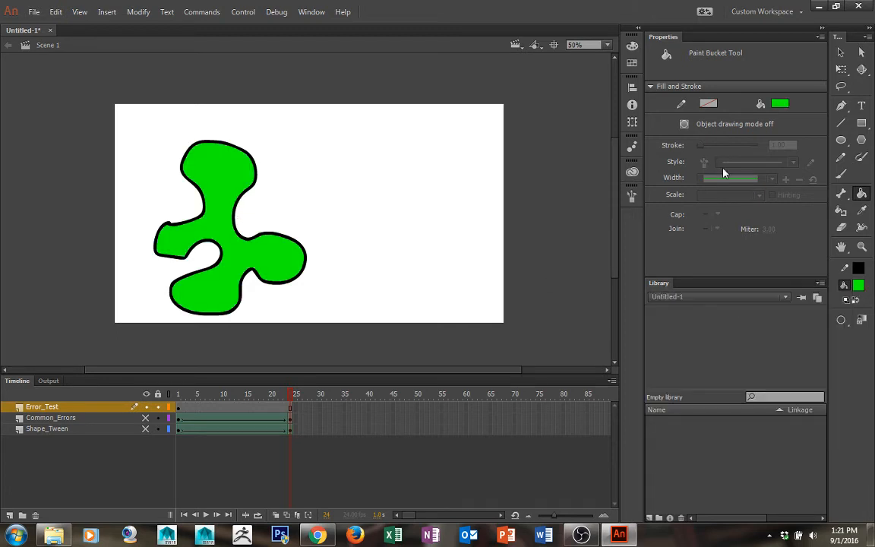
# Insert a blank keyframe at frame 24 of Error_Test and brush a smaller black blob outline near the upper right
pyautogui.click(292, 409)
pyautogui.rightClick(292, 411)
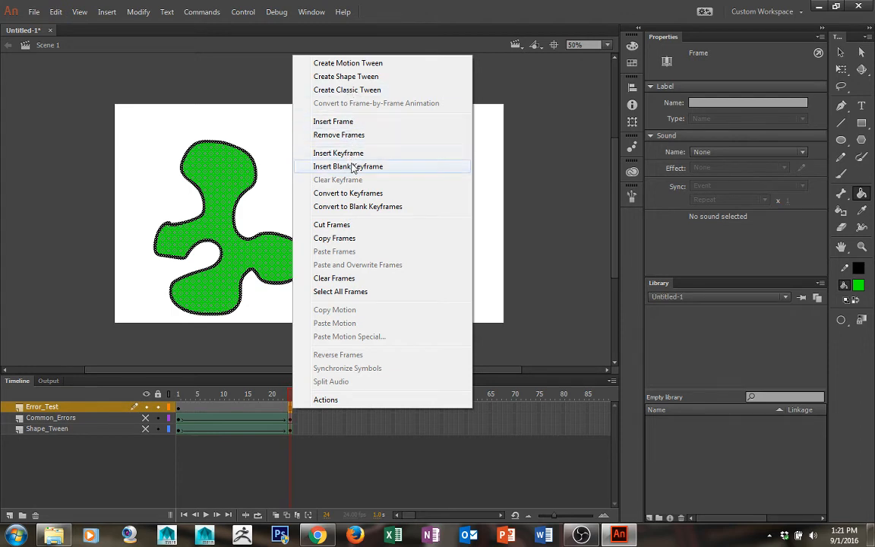
pyautogui.click(328, 167)
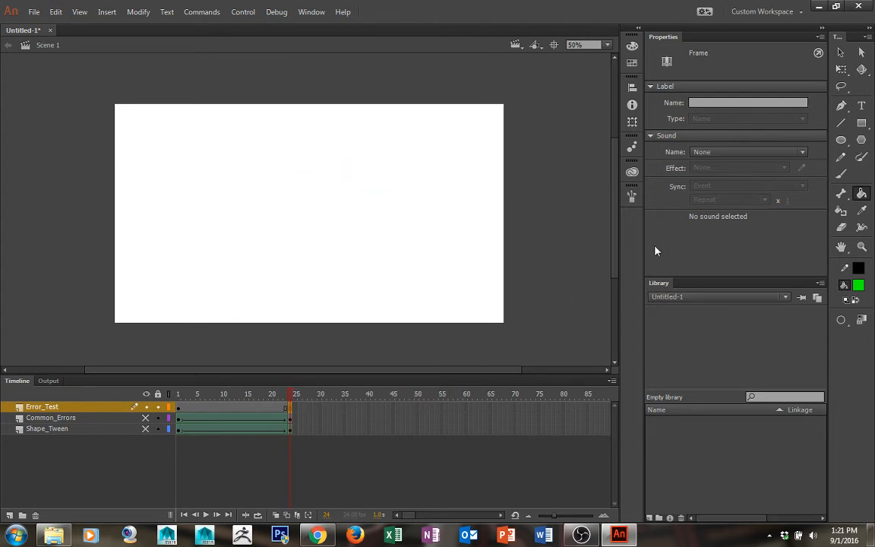
pyautogui.press('b')
pyautogui.click(857, 287)
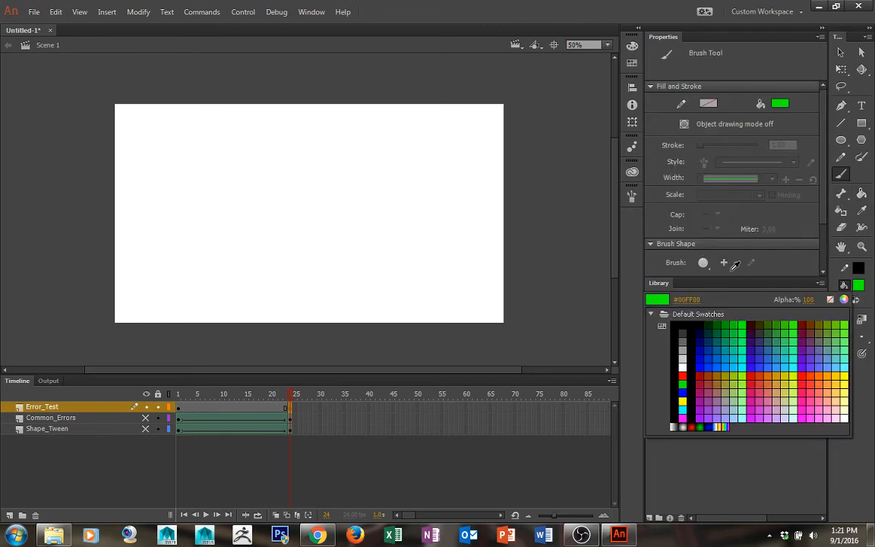
pyautogui.click(682, 327)
pyautogui.moveTo(390, 152)
pyautogui.mouseDown()
pyautogui.moveTo(410, 190)
pyautogui.moveTo(395, 214)
pyautogui.moveTo(422, 215)
pyautogui.moveTo(427, 199)
pyautogui.moveTo(446, 207)
pyautogui.moveTo(458, 180)
pyautogui.moveTo(434, 167)
pyautogui.moveTo(434, 135)
pyautogui.moveTo(411, 130)
pyautogui.moveTo(401, 153)
pyautogui.mouseUp()
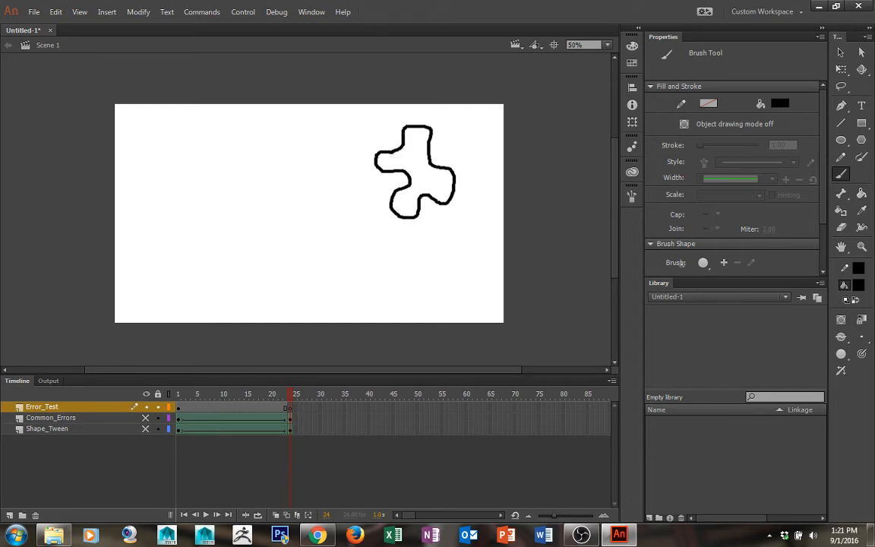
# Fill the new blob's interior with blue using the Paint Bucket tool
pyautogui.press('k')
pyautogui.click(858, 285)
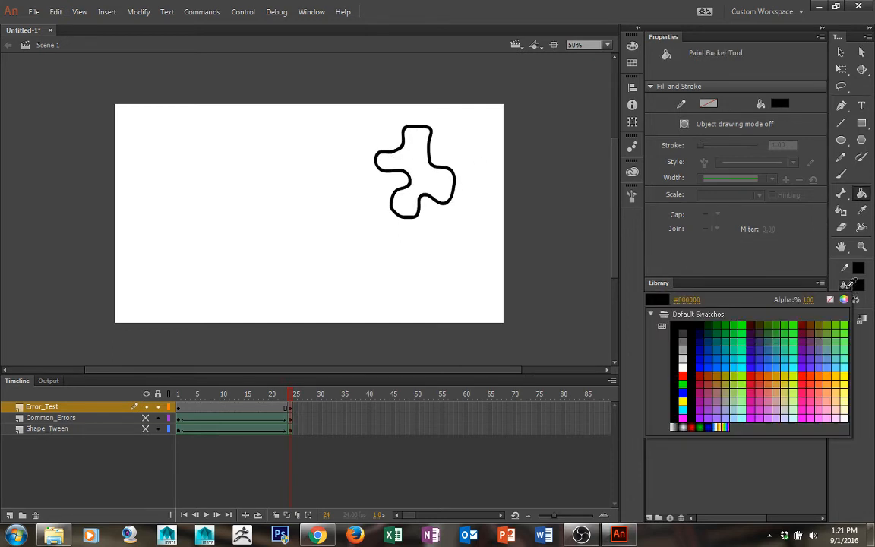
pyautogui.click(699, 366)
pyautogui.click(437, 189)
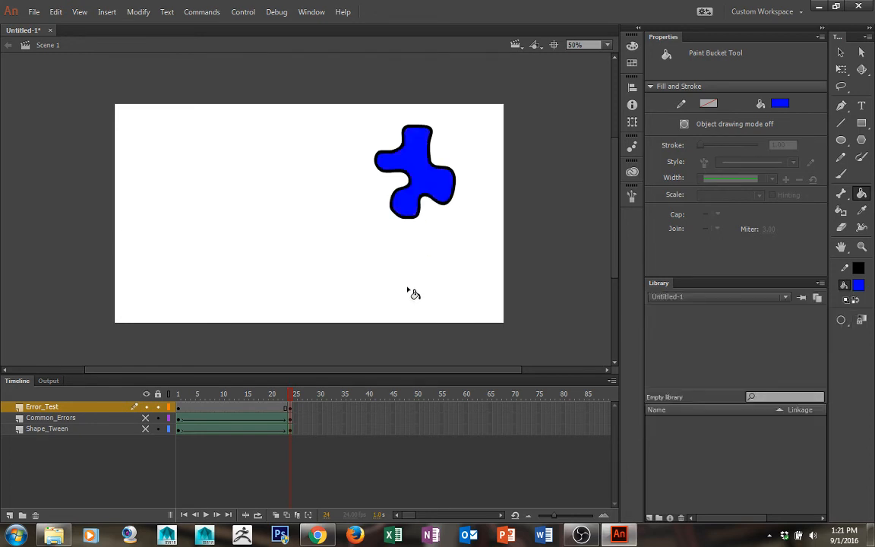
# Create a shape tween on the Error_Test frames and scrub back to frame 1
pyautogui.rightClick(225, 407)
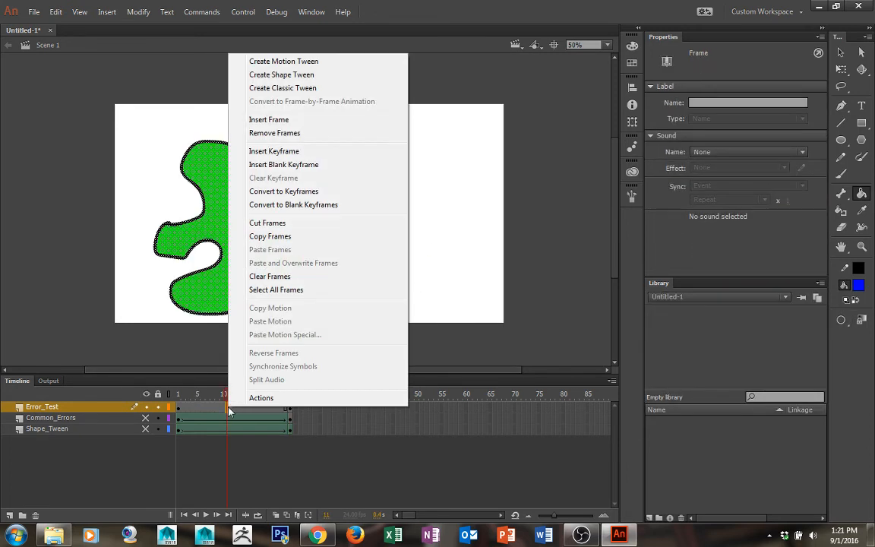
pyautogui.click(291, 77)
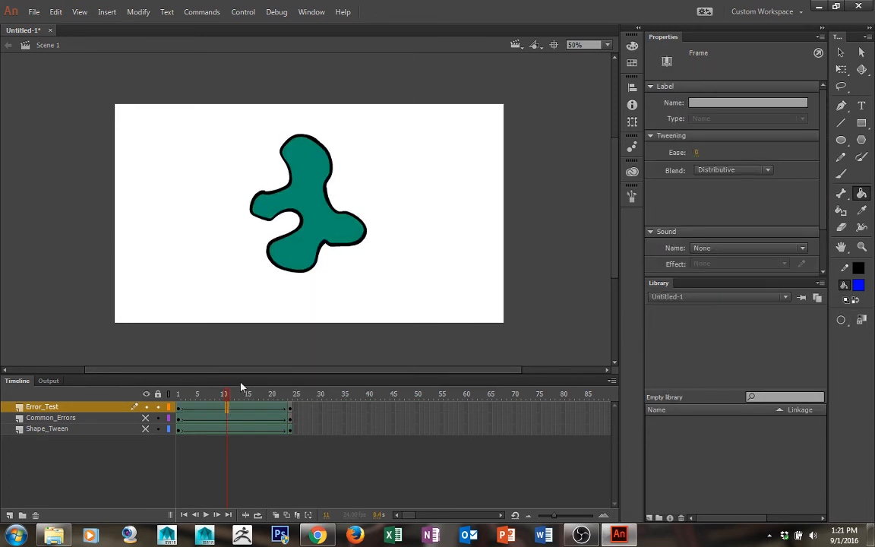
pyautogui.moveTo(241, 389); pyautogui.dragTo(115, 341)
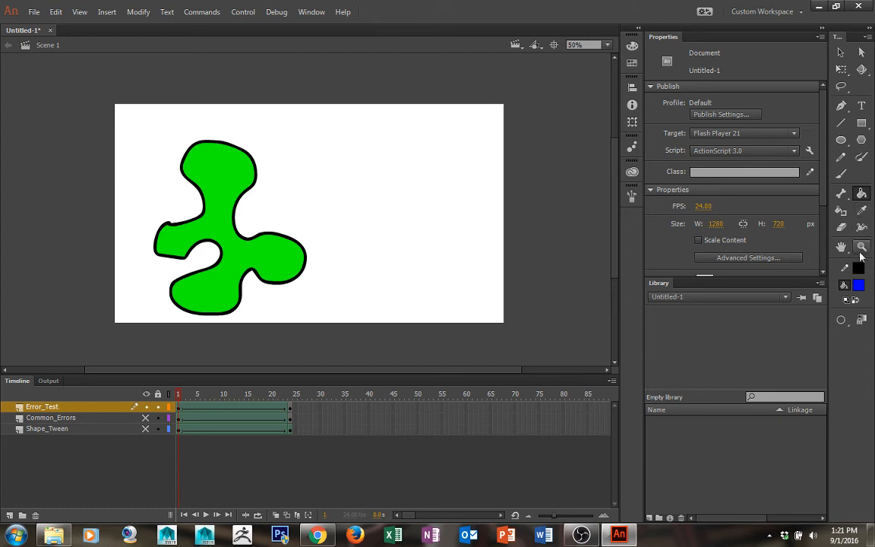
# Brush a small black loop inside the green blob's upper lobe at frame 1
pyautogui.click(840, 174)
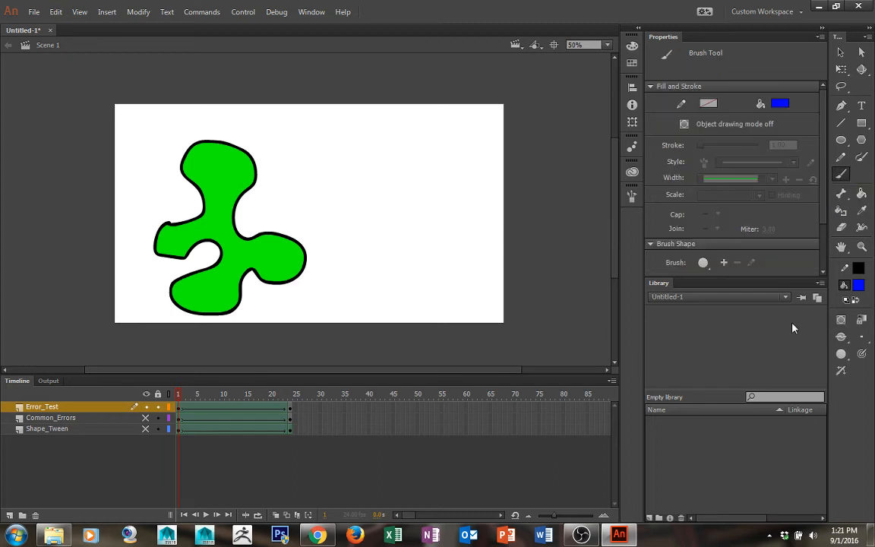
pyautogui.click(857, 294)
pyautogui.click(686, 331)
pyautogui.moveTo(201, 173)
pyautogui.mouseDown()
pyautogui.moveTo(217, 157)
pyautogui.moveTo(230, 171)
pyautogui.mouseUp()
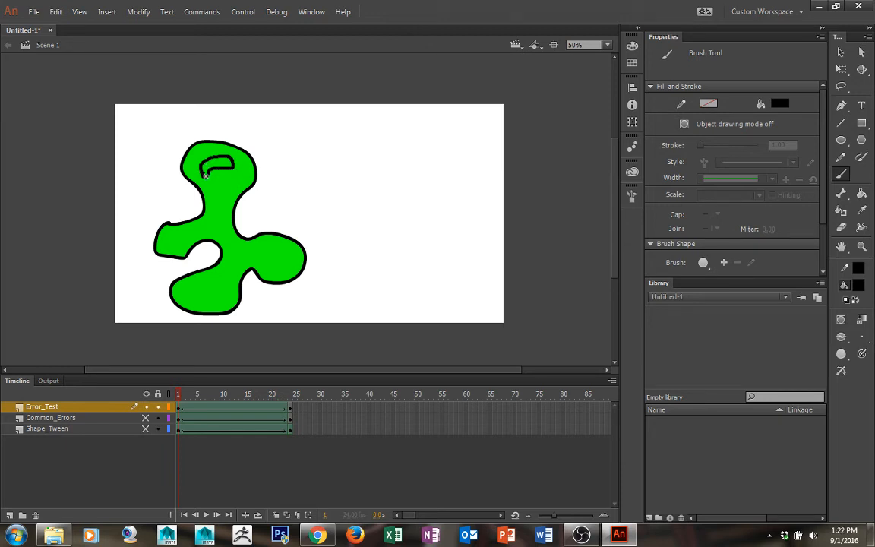
# Brush three more small black loops inside the green blob's centre, left lobe and right lobe at frame 1
pyautogui.moveTo(218, 204)
pyautogui.mouseDown()
pyautogui.moveTo(218, 224)
pyautogui.moveTo(228, 219)
pyautogui.mouseUp()
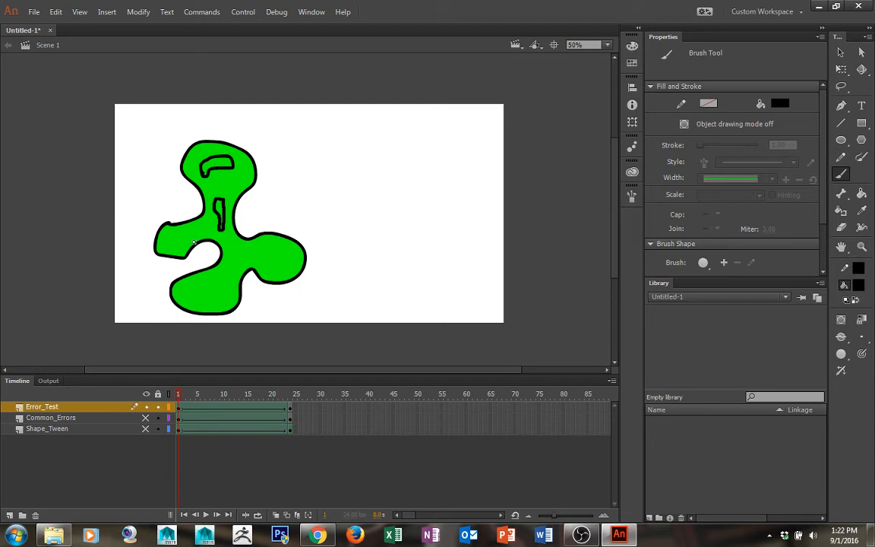
pyautogui.moveTo(184, 239)
pyautogui.mouseDown()
pyautogui.moveTo(175, 241)
pyautogui.moveTo(189, 235)
pyautogui.mouseUp()
pyautogui.moveTo(270, 252)
pyautogui.mouseDown()
pyautogui.moveTo(265, 258)
pyautogui.moveTo(280, 255)
pyautogui.moveTo(272, 249)
pyautogui.mouseUp()
# Fill the interiors of the four small loops with black using the Paint Bucket tool
pyautogui.press('k')
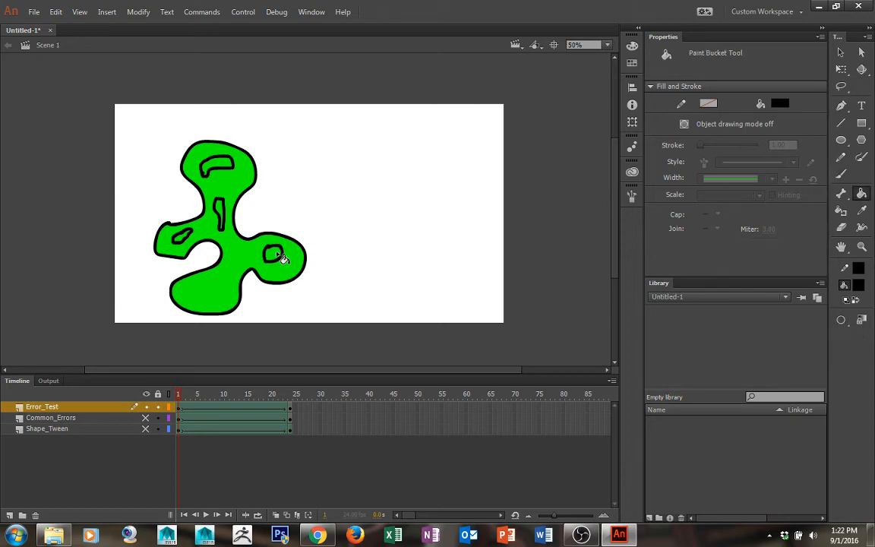
pyautogui.click(273, 255)
pyautogui.click(219, 212)
pyautogui.click(210, 166)
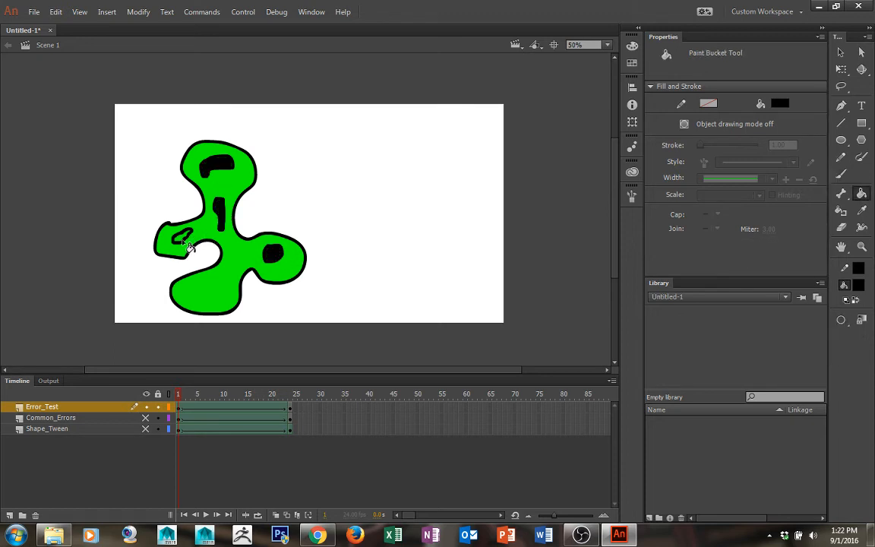
pyautogui.click(178, 233)
# Brush a loop in the green blob's lower lobe and fill it with black
pyautogui.press('b')
pyautogui.moveTo(215, 283)
pyautogui.mouseDown()
pyautogui.moveTo(187, 288)
pyautogui.moveTo(202, 301)
pyautogui.moveTo(228, 291)
pyautogui.mouseUp()
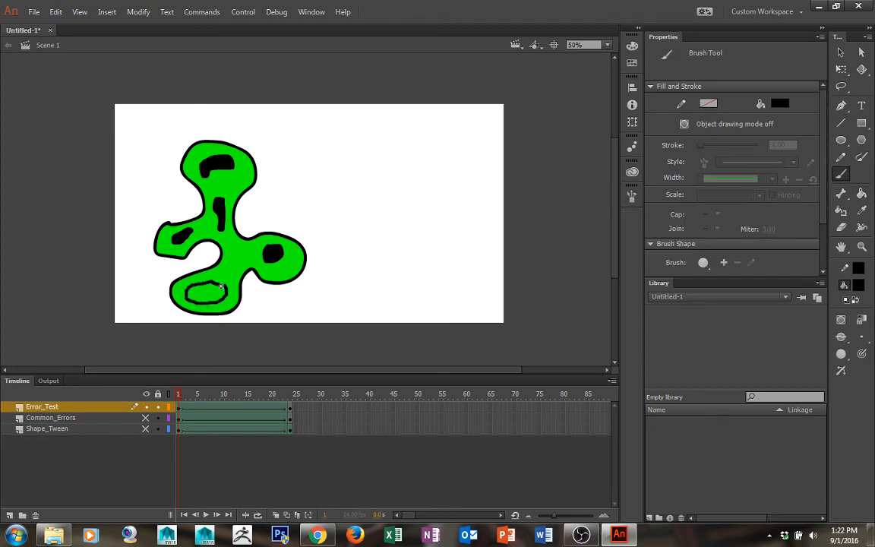
pyautogui.press('k')
pyautogui.click(208, 293)
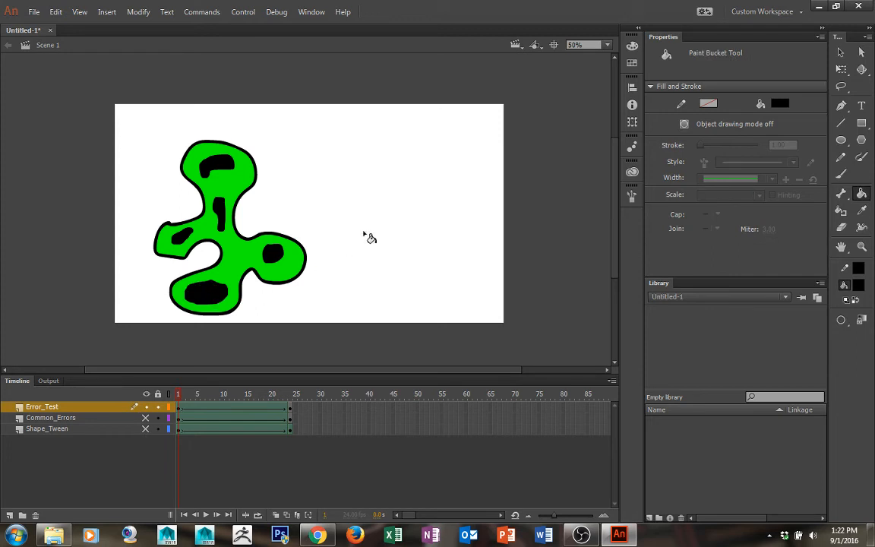
# Play and scrub the Error_Test shape tween to preview the spotted morph
pyautogui.click(205, 515)
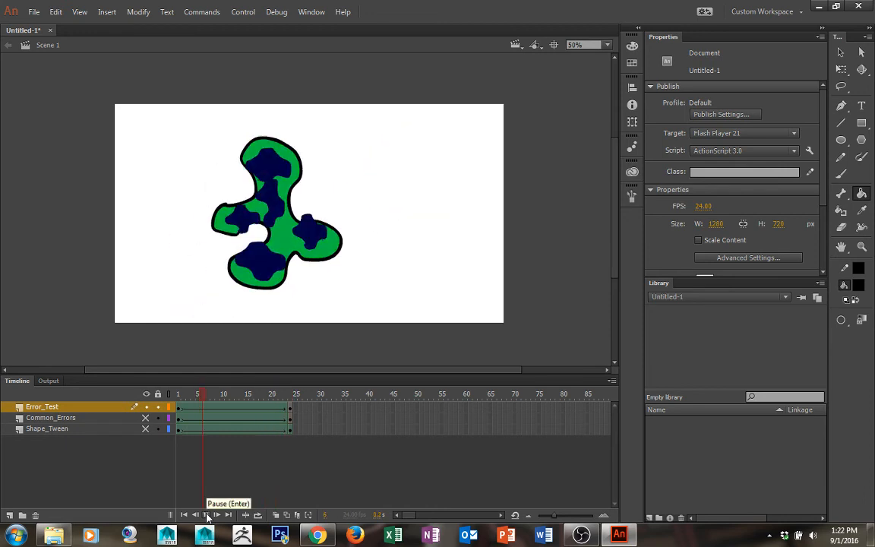
pyautogui.click(206, 516)
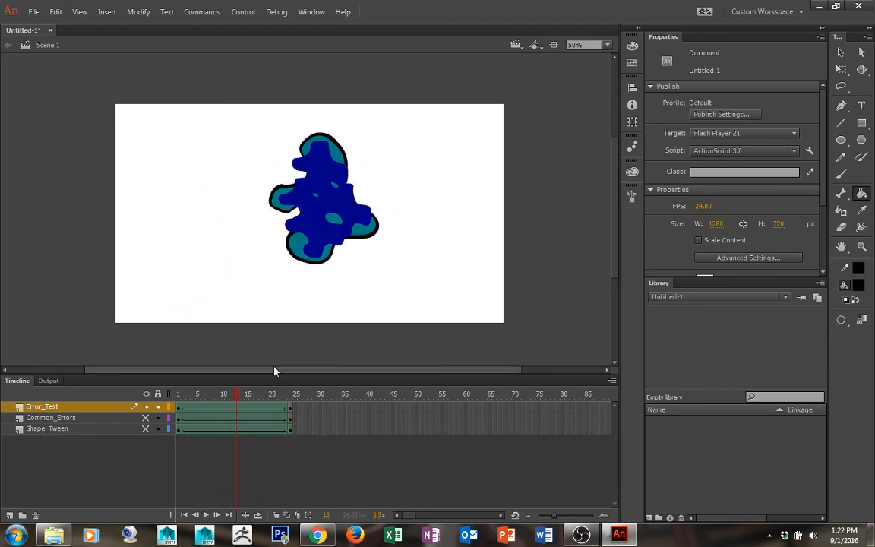
pyautogui.click(209, 515)
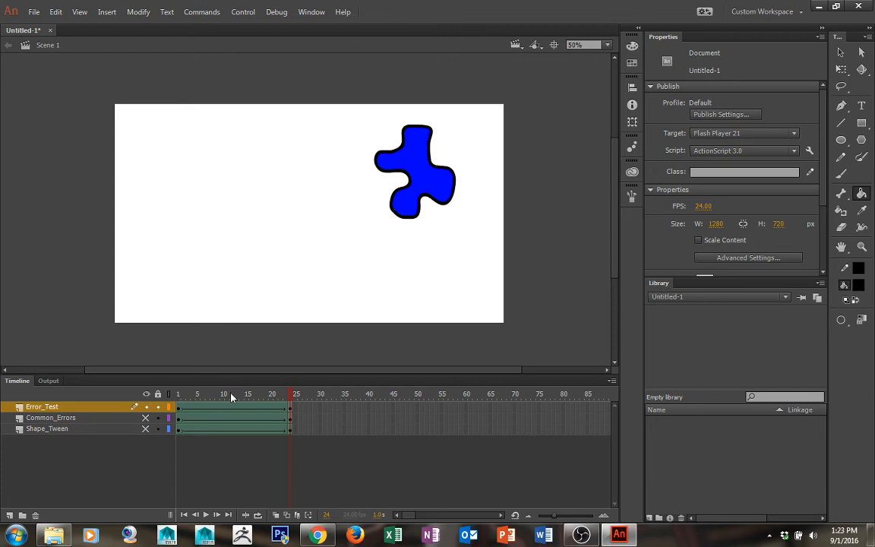
pyautogui.moveTo(232, 396); pyautogui.dragTo(246, 400)
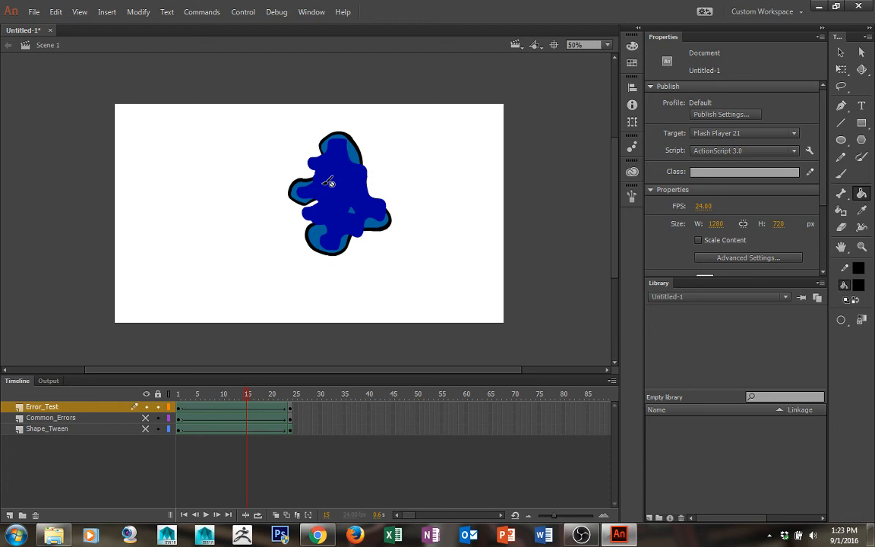
pyautogui.moveTo(250, 394); pyautogui.dragTo(307, 401)
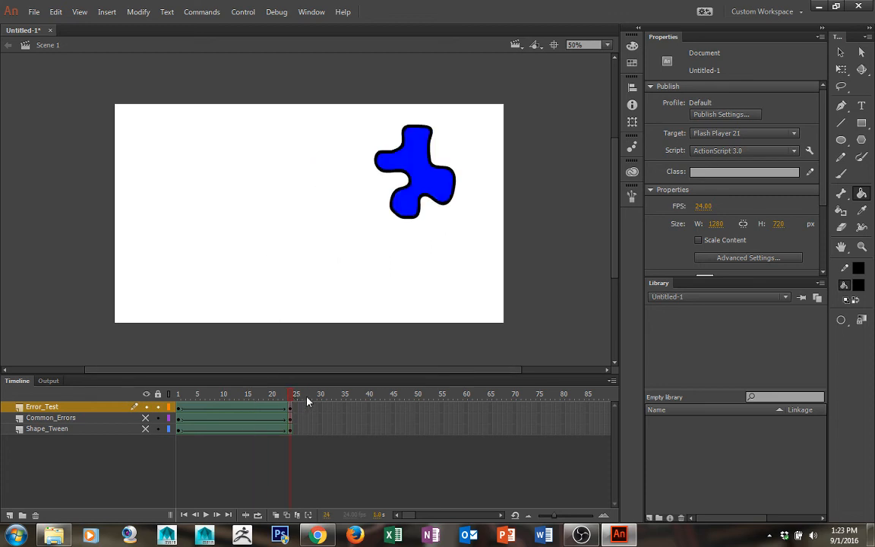
# Set the fill colour to red #FF0000 and brush red spots onto the blue blob at frame 24
pyautogui.click(857, 285)
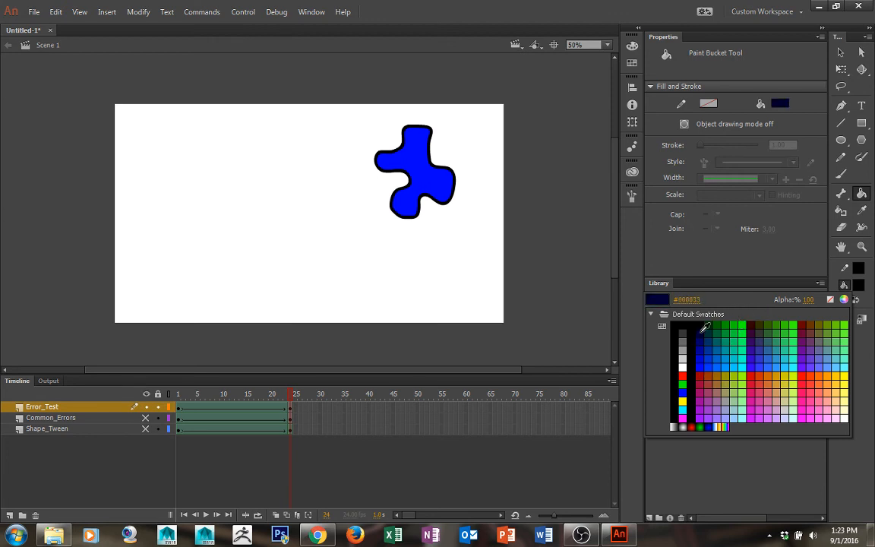
pyautogui.click(681, 376)
pyautogui.press('b')
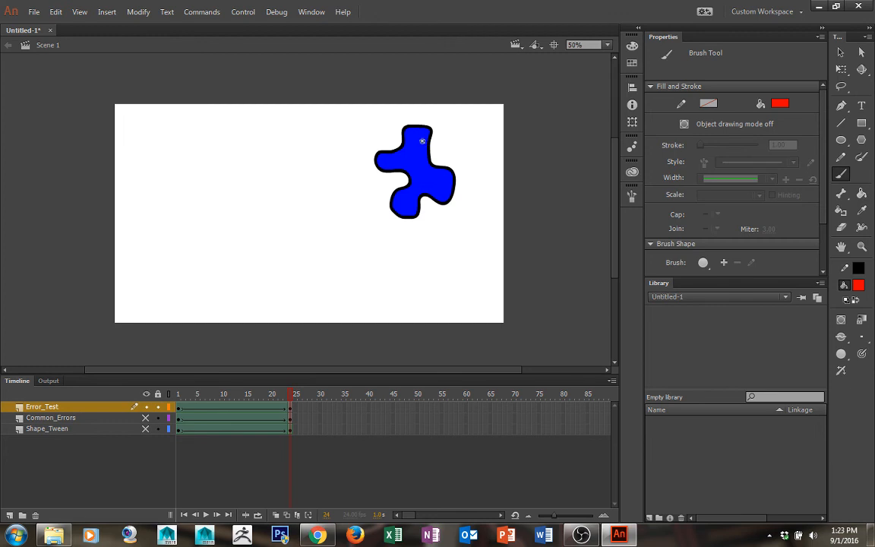
pyautogui.moveTo(417, 143)
pyautogui.mouseDown()
pyautogui.moveTo(425, 141)
pyautogui.moveTo(419, 147)
pyautogui.mouseUp()
pyautogui.moveTo(402, 164); pyautogui.dragTo(384, 160)
pyautogui.moveTo(413, 204)
pyautogui.mouseDown()
pyautogui.moveTo(404, 203)
pyautogui.moveTo(444, 192)
pyautogui.moveTo(418, 175)
pyautogui.moveTo(423, 179)
pyautogui.mouseUp()
# Play and scrub the Error_Test tween between frame 1 and frame 24 to compare the spots
pyautogui.click(206, 515)
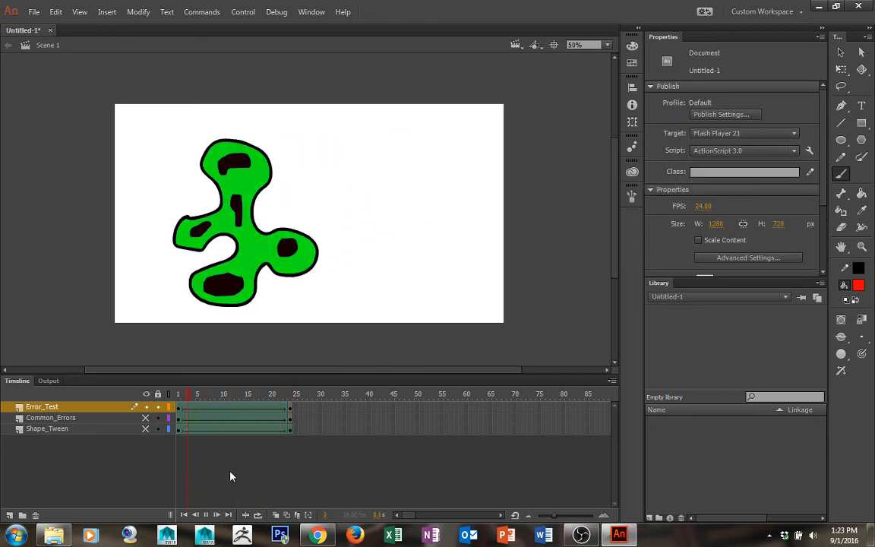
pyautogui.click(191, 404)
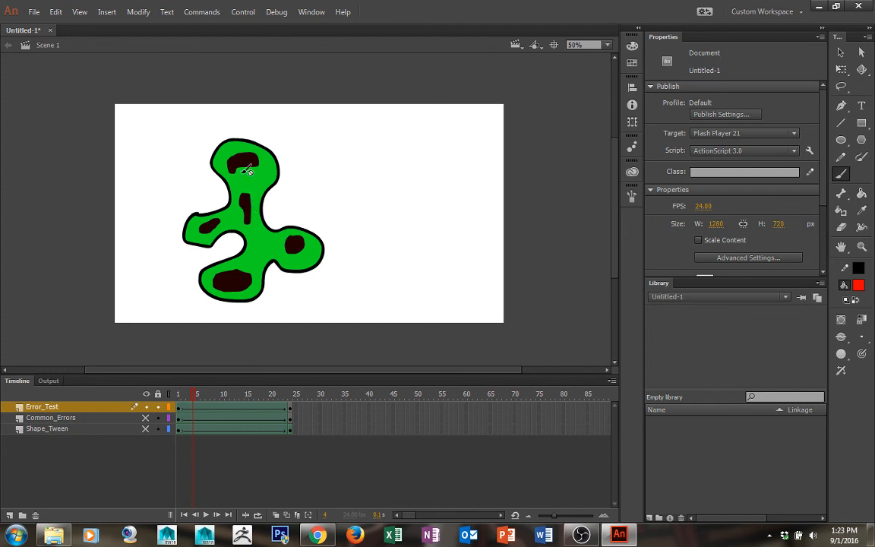
pyautogui.moveTo(196, 395); pyautogui.dragTo(305, 396)
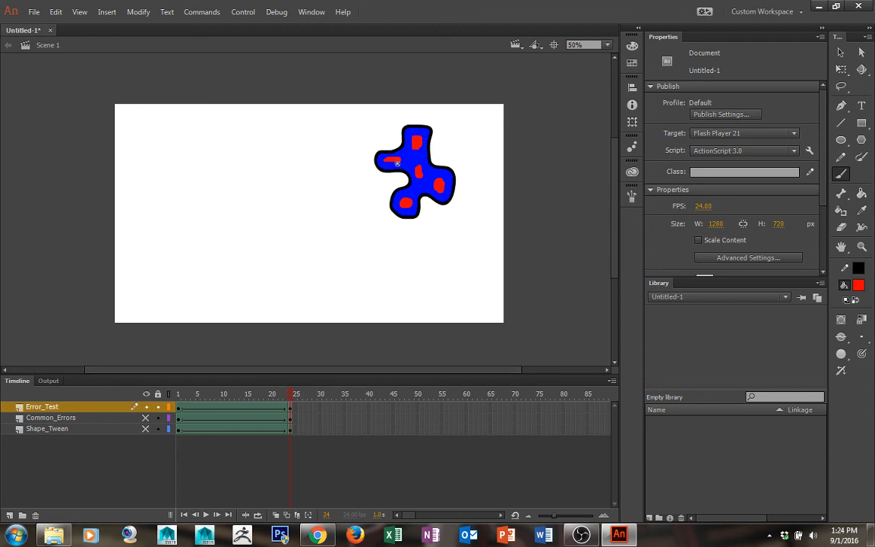
pyautogui.click(179, 405)
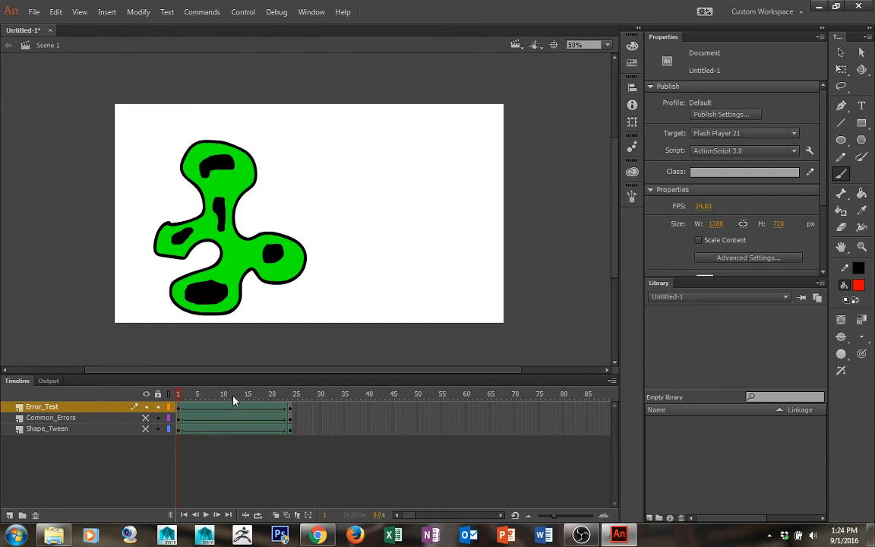
pyautogui.moveTo(233, 400); pyautogui.dragTo(356, 388)
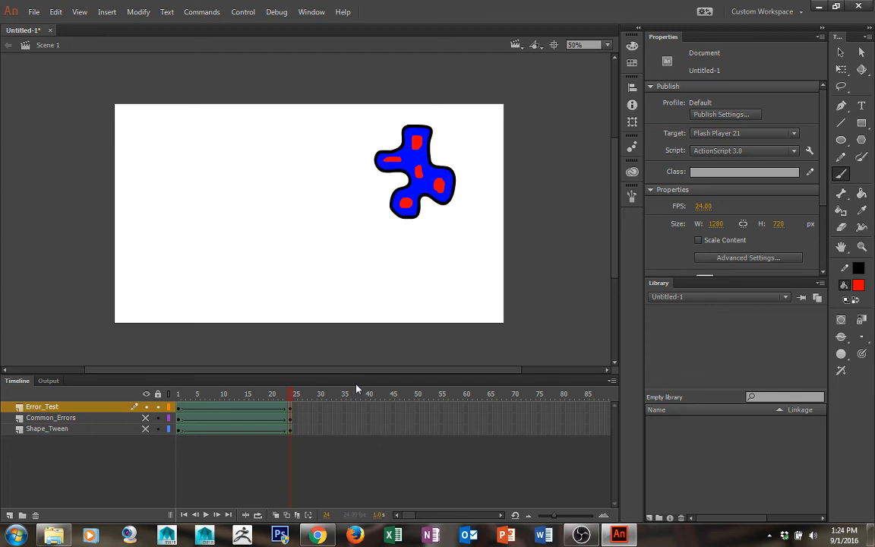
# Unhide the Common_Errors and Shape_Tween layers and scrub the timeline to preview all tweens together
pyautogui.click(146, 417)
pyautogui.click(148, 430)
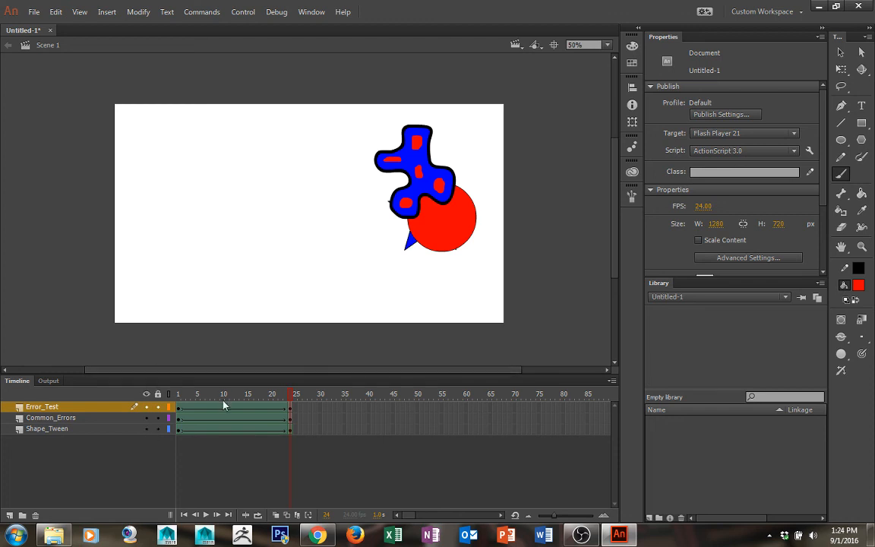
pyautogui.moveTo(180, 396); pyautogui.dragTo(331, 352)
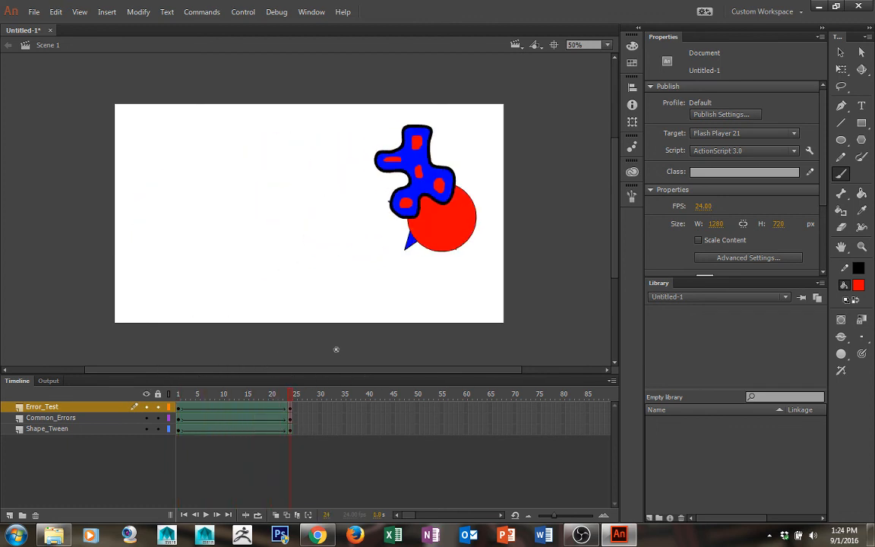